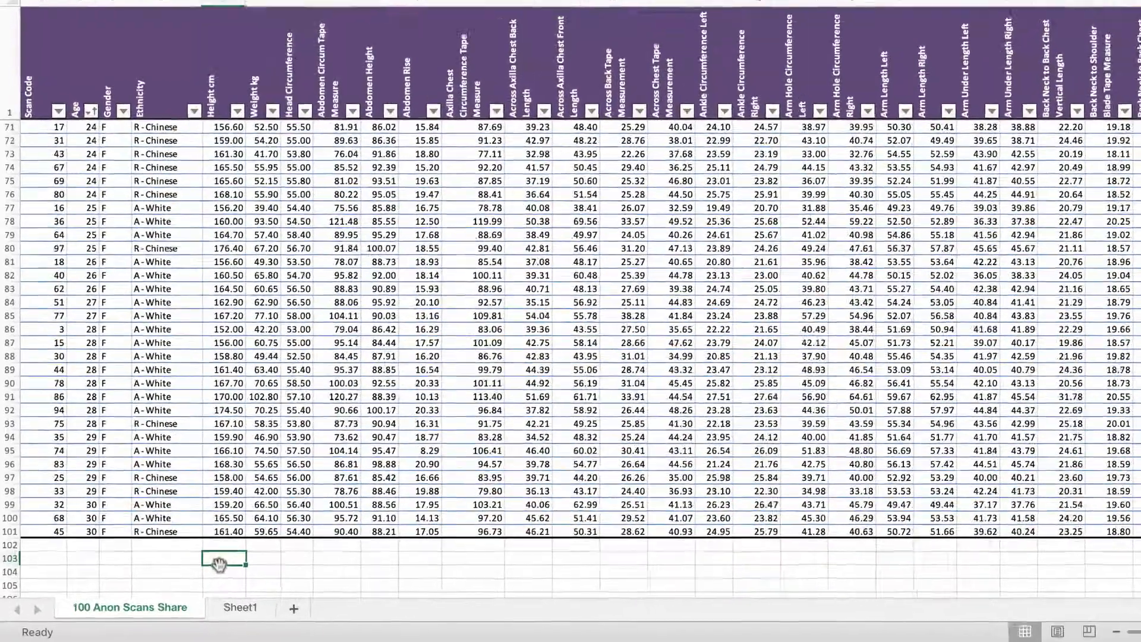
# Calculate the average of all values in the Height cm column in cell E103 with the AVERAGE function.
pyautogui.write('=avera')
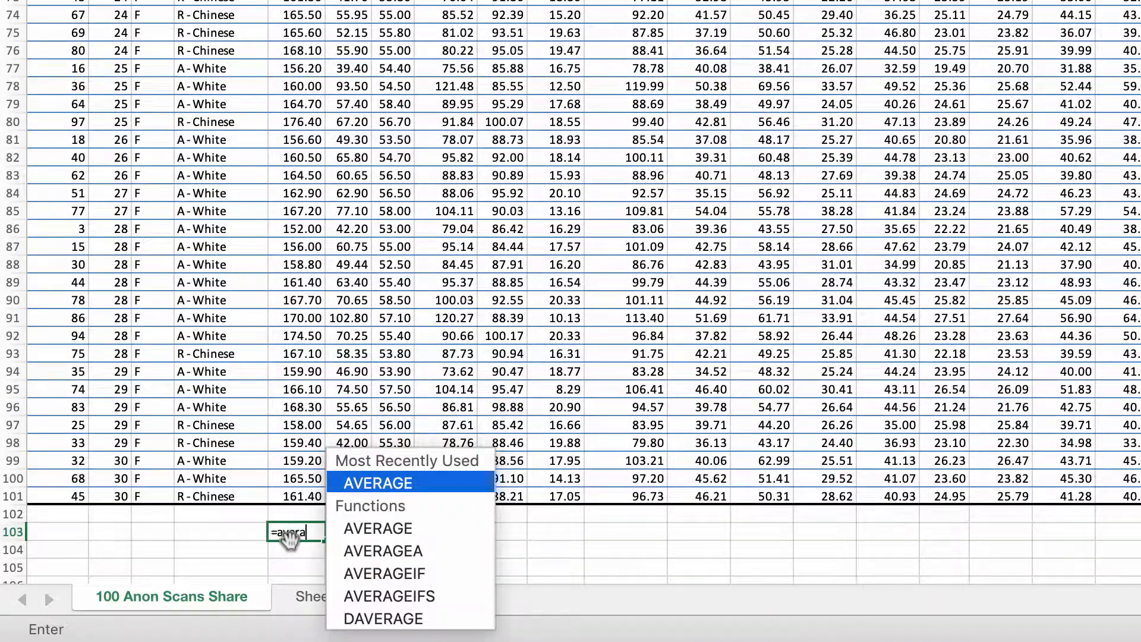
pyautogui.write('ge(')
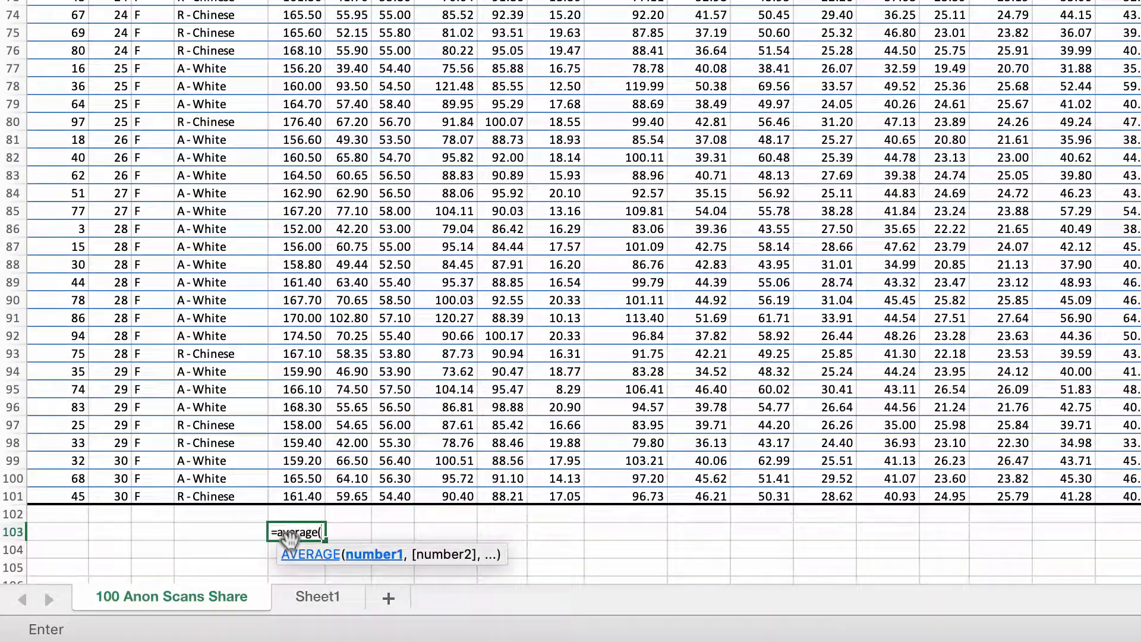
pyautogui.click(297, 497)
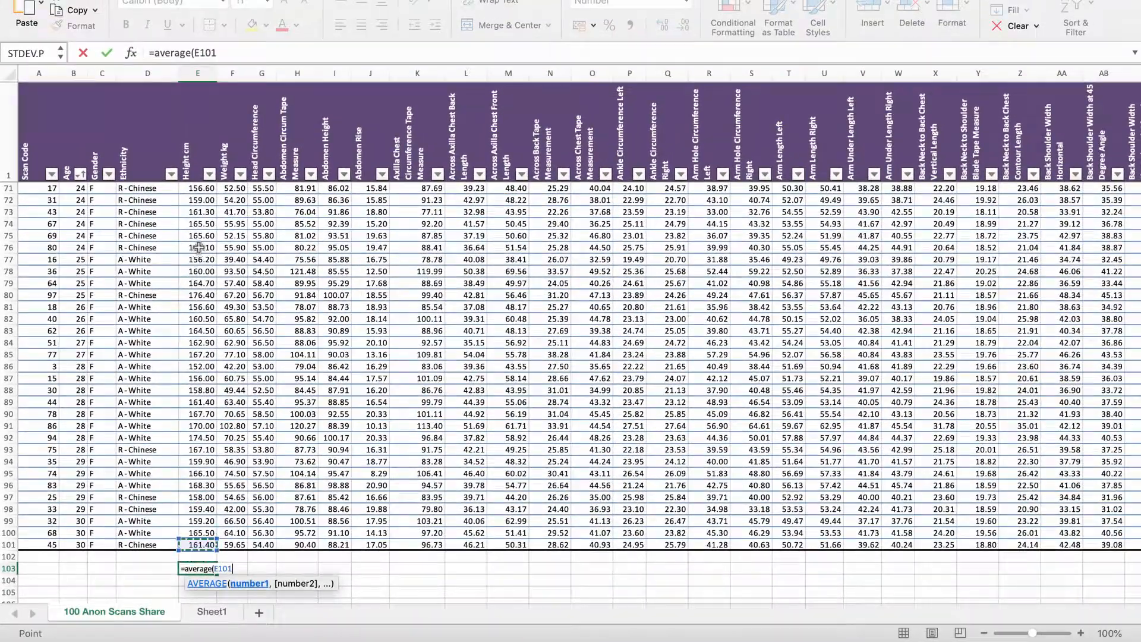
pyautogui.moveTo(202, 75); pyautogui.dragTo(204, 4)
pyautogui.moveTo(177, 275); pyautogui.dragTo(204, 194)
pyautogui.write(')')
pyautogui.press('Return')
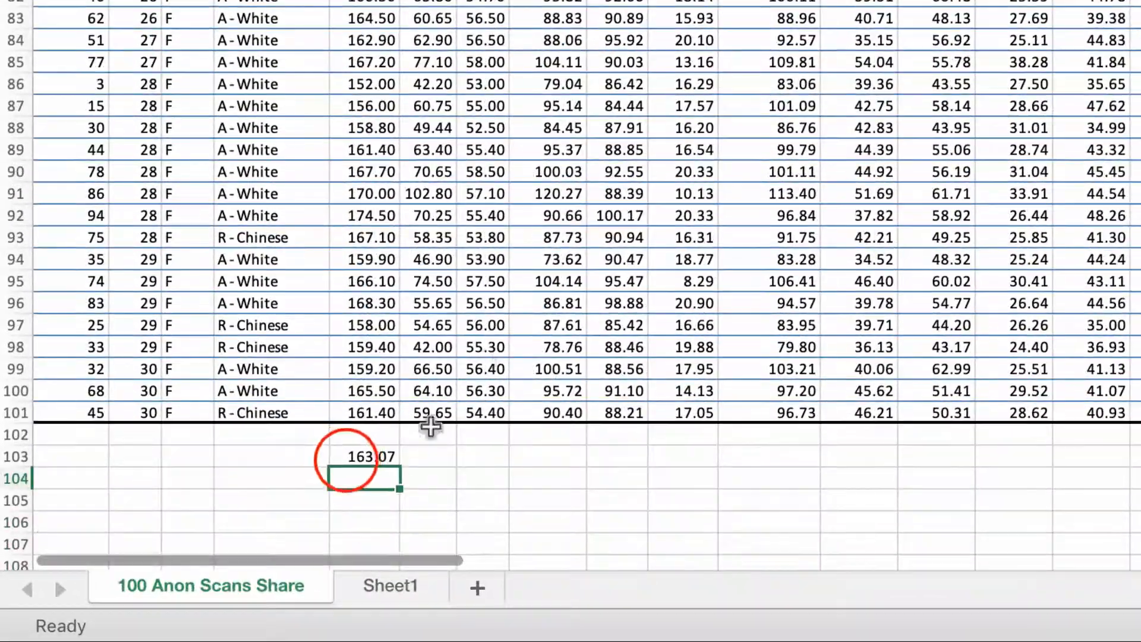
pyautogui.click(207, 531)
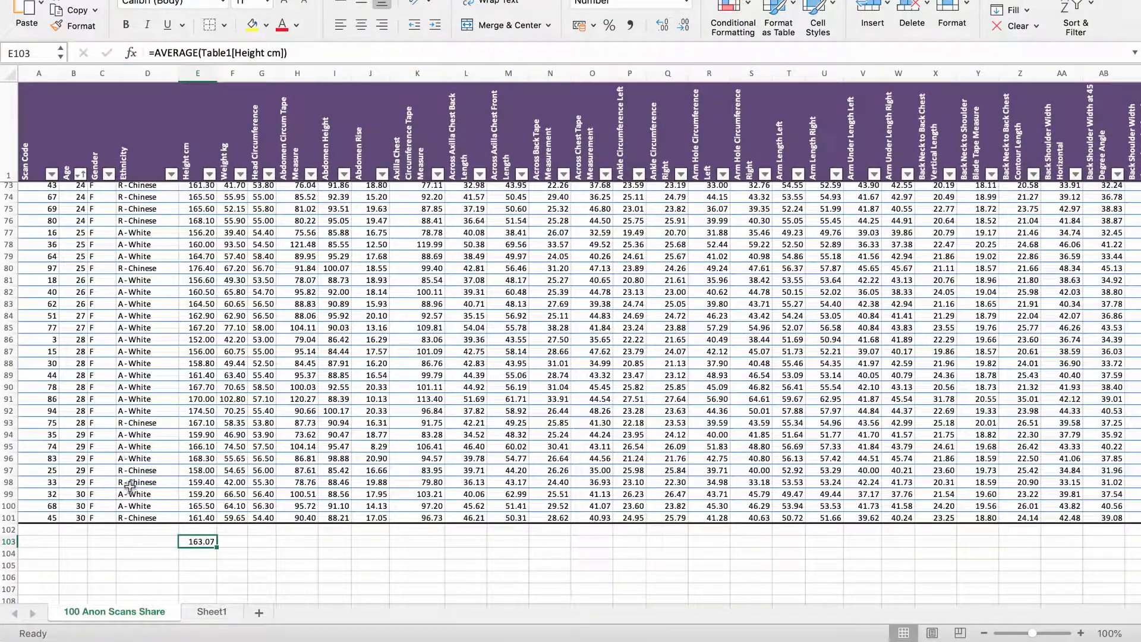
# Filter the Ethnicity column to exclude A - White and show only the R - Chinese records.
pyautogui.click(159, 423)
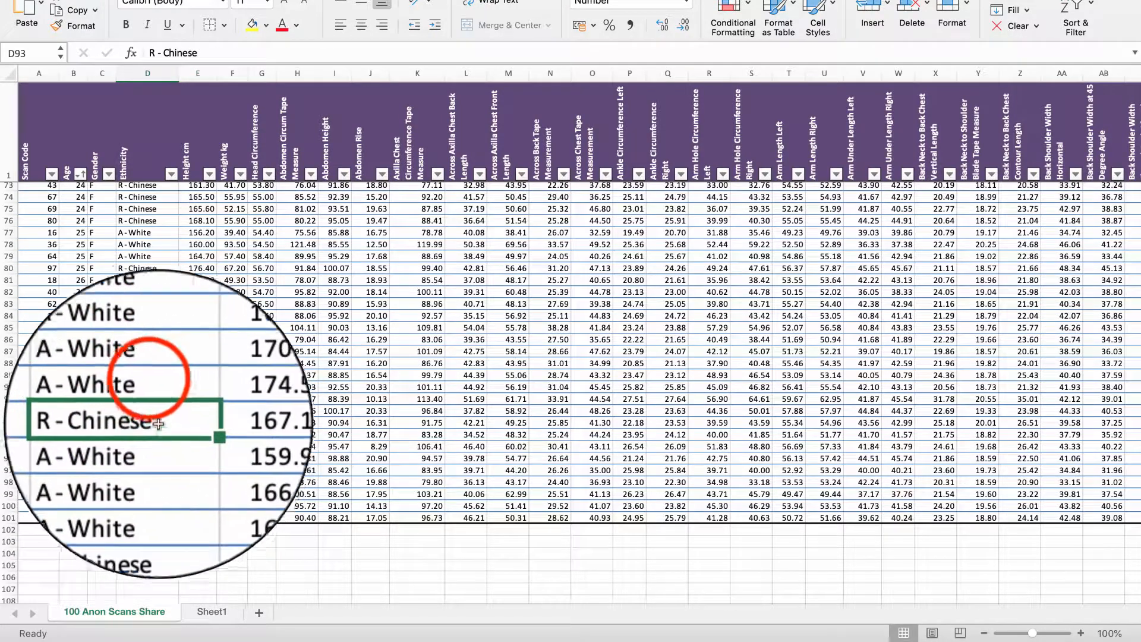
pyautogui.click(155, 410)
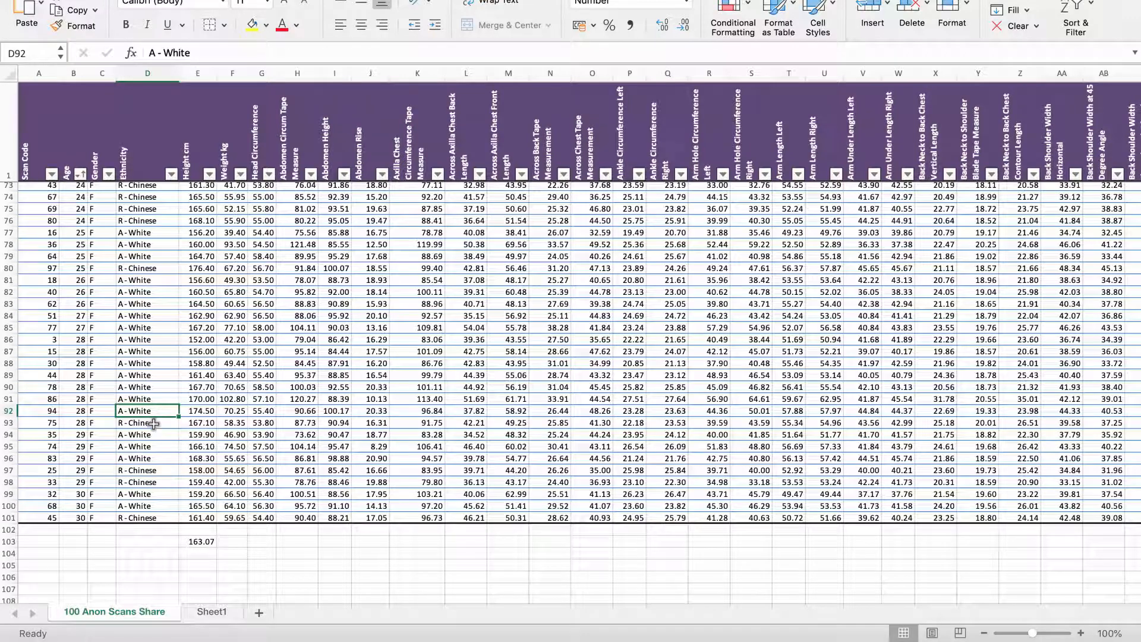
pyautogui.click(174, 177)
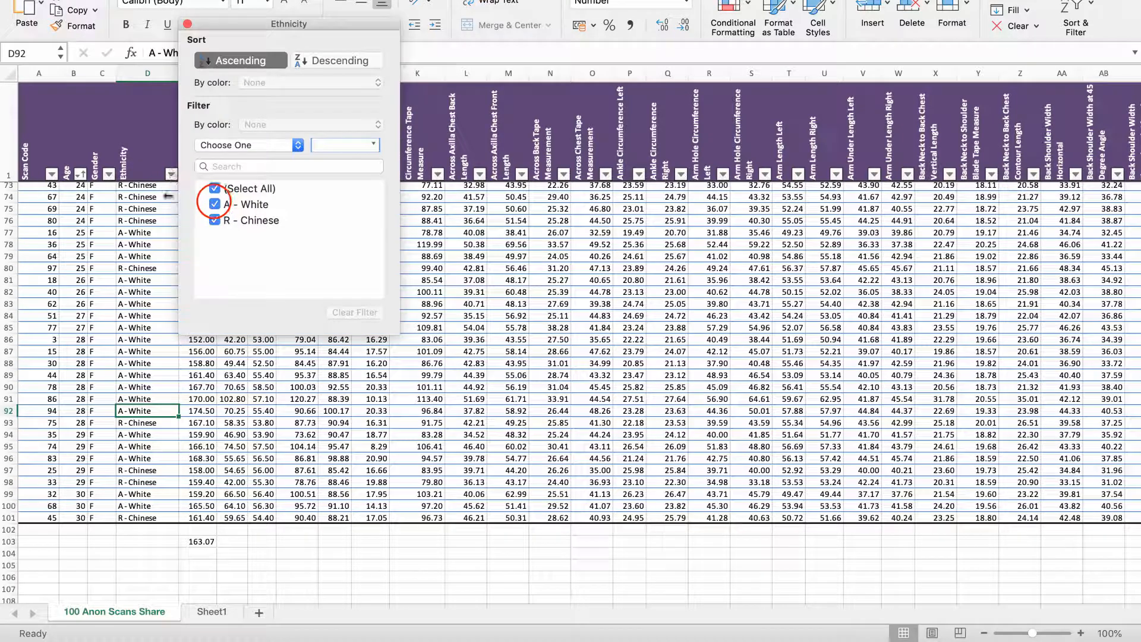
pyautogui.click(214, 203)
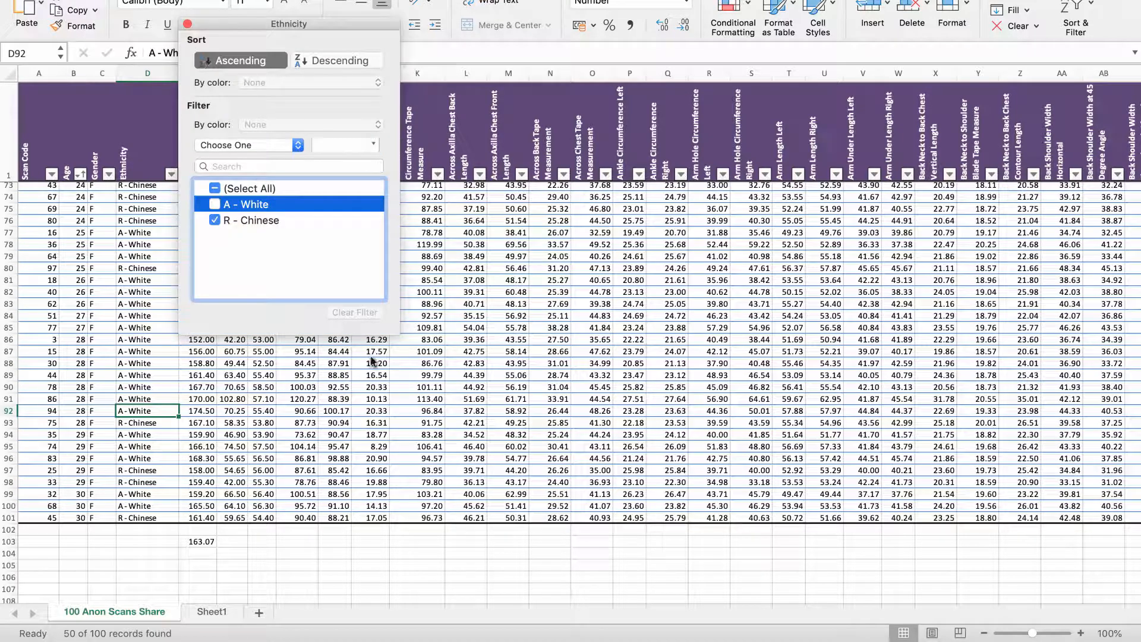
pyautogui.click(187, 23)
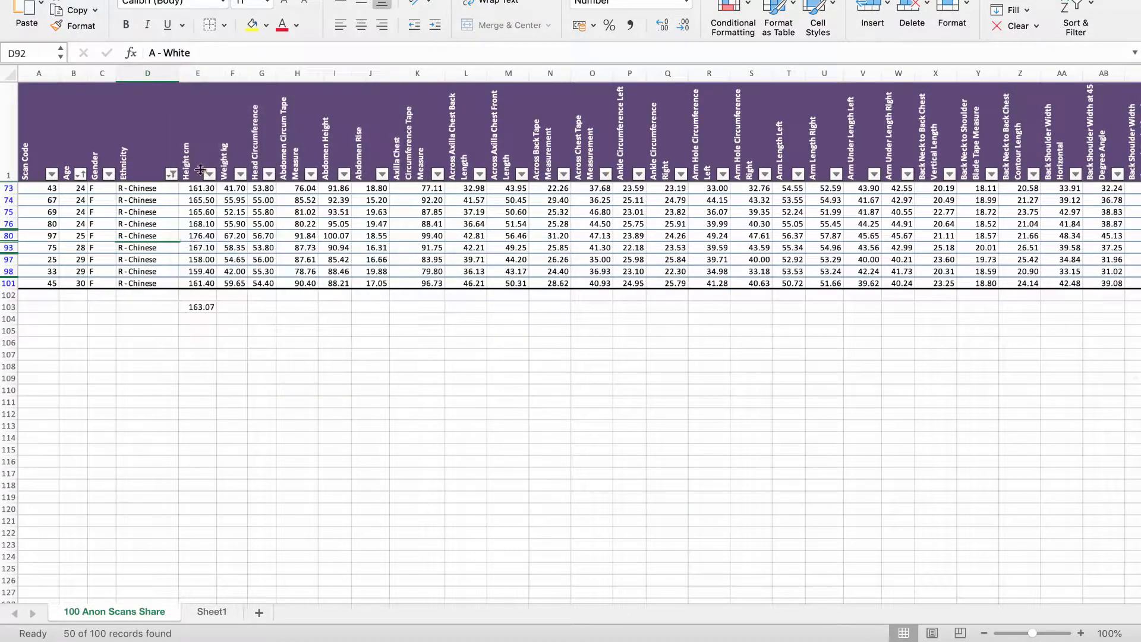
pyautogui.click(87, 388)
pyautogui.scroll(3, 217, 438)
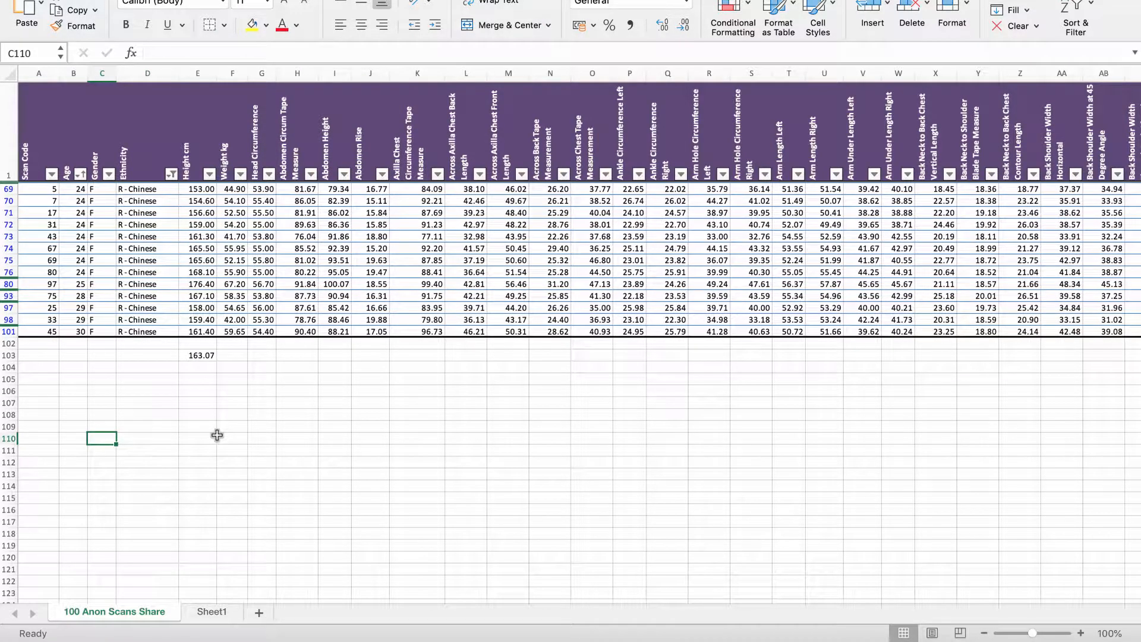
# Include A - White in the Ethnicity filter again so that all records are shown.
pyautogui.click(173, 174)
pyautogui.click(217, 243)
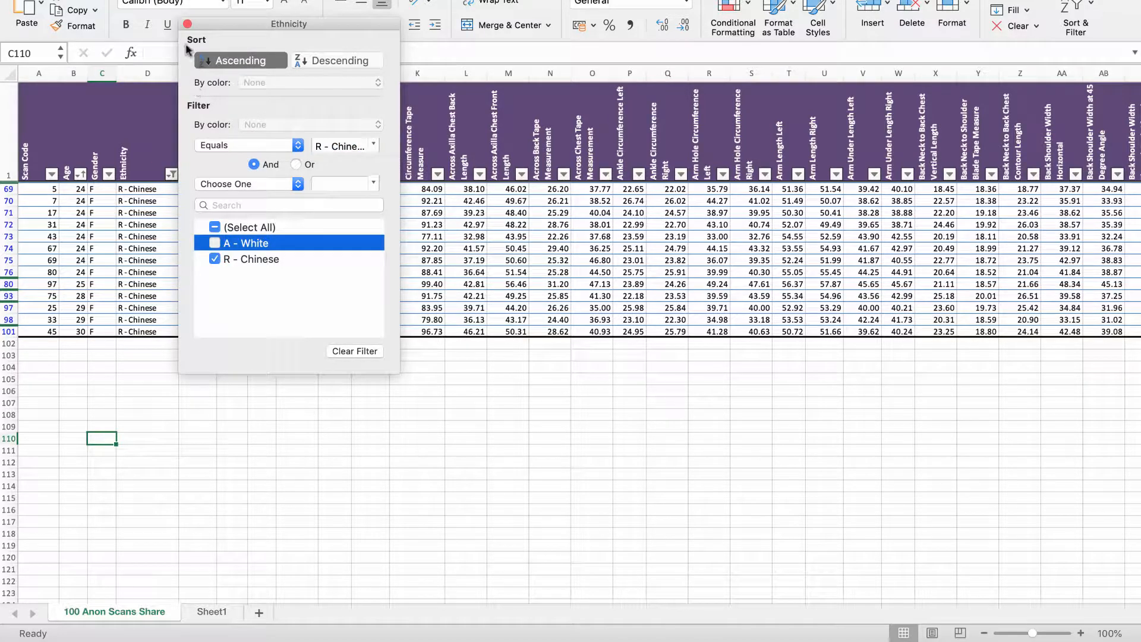
pyautogui.click(215, 243)
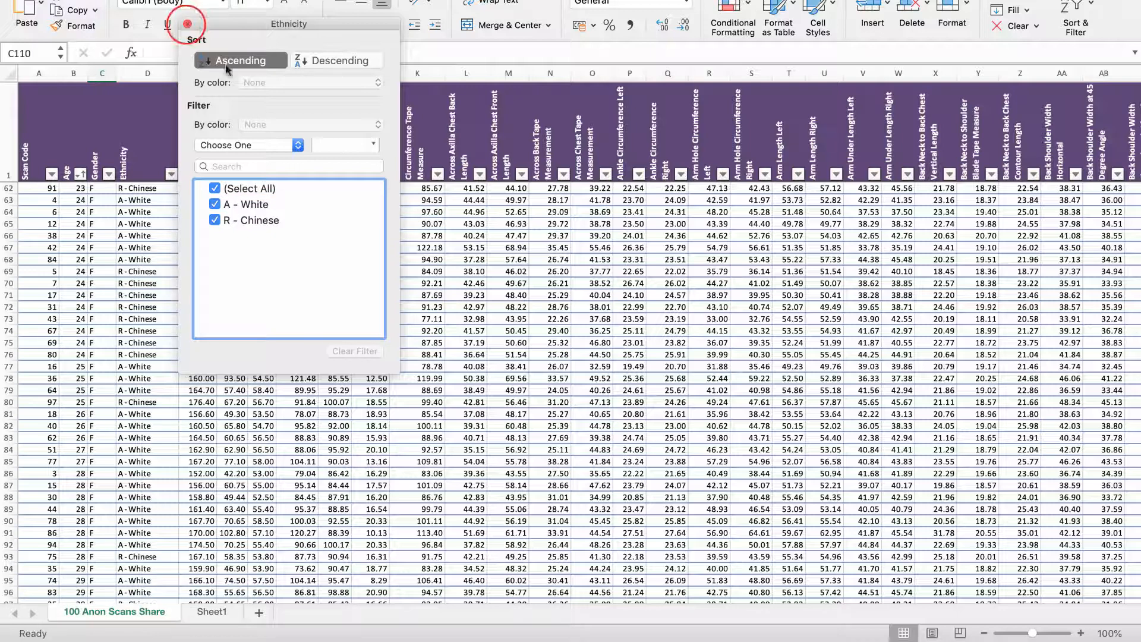
pyautogui.click(187, 23)
# Start an AVERAGEIF formula in cell C6 of Sheet1, for the average height of the A - White category.
pyautogui.click(211, 612)
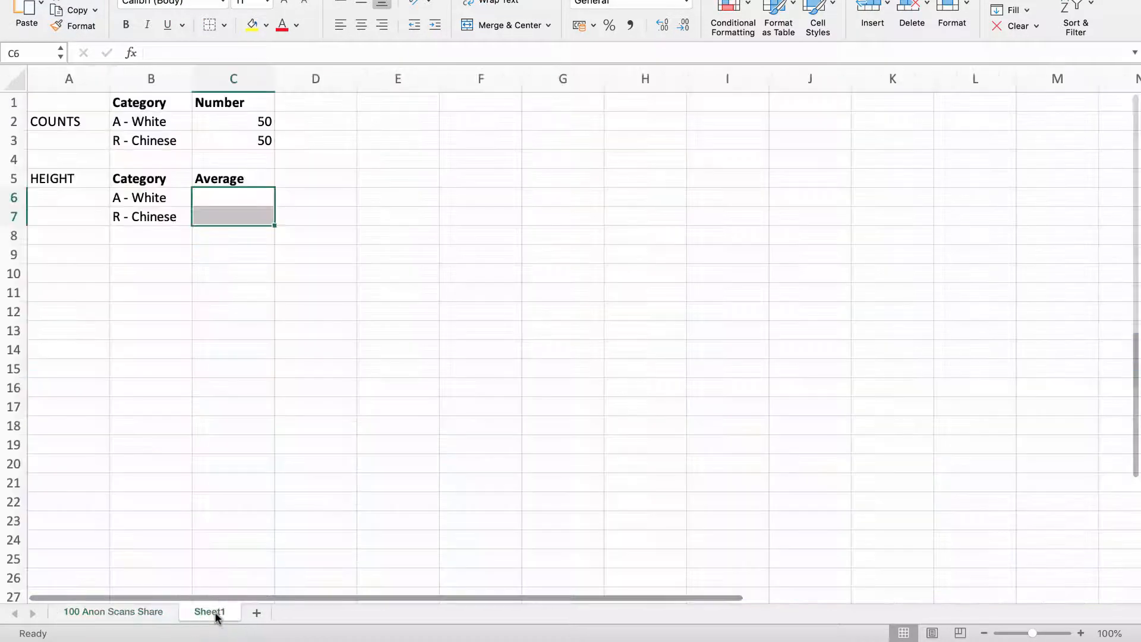
pyautogui.click(243, 199)
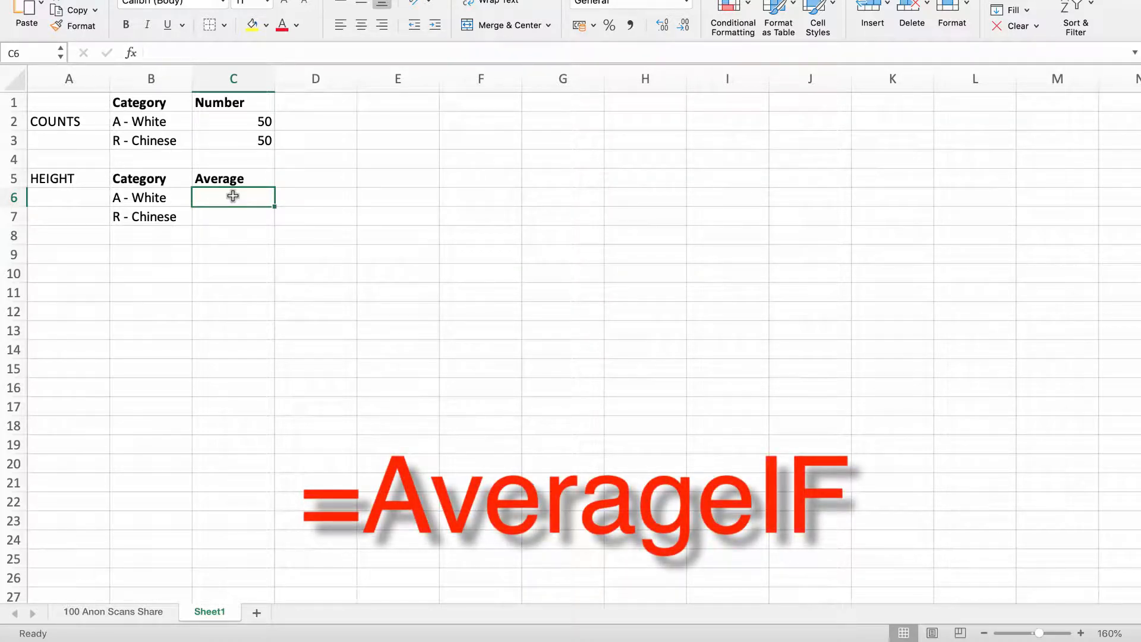
pyautogui.click(163, 197)
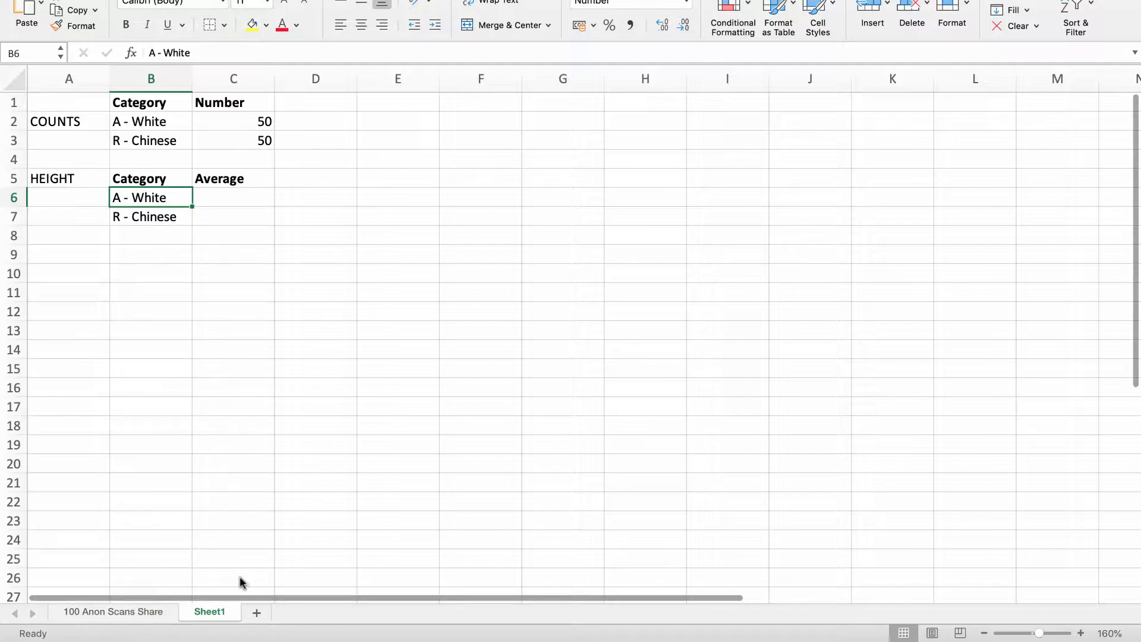
pyautogui.click(98, 615)
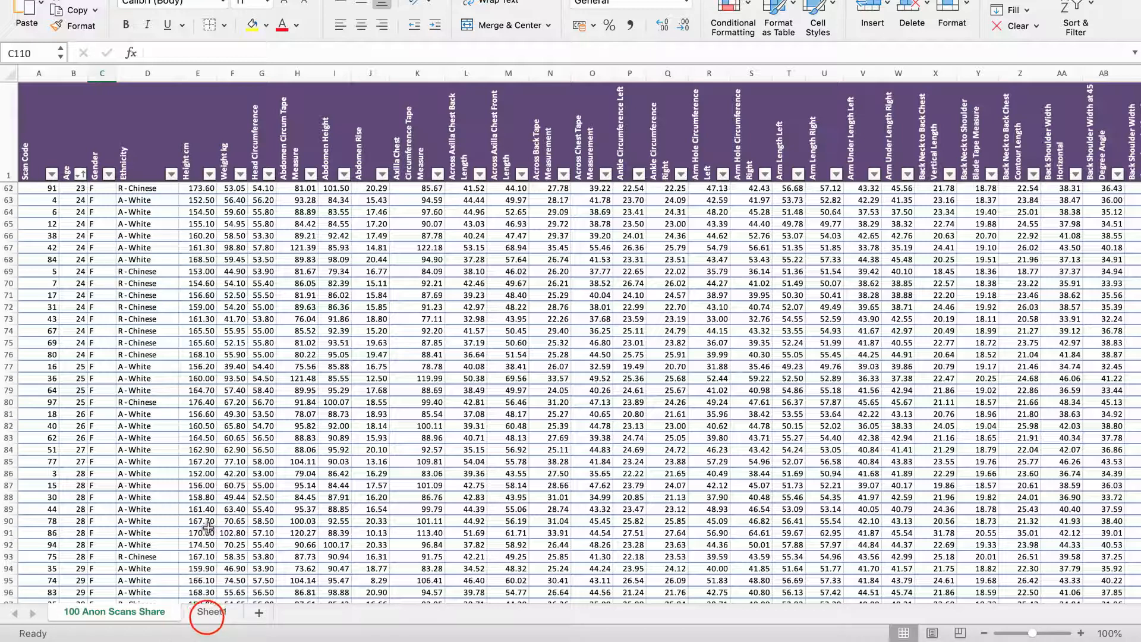
pyautogui.click(208, 615)
pyautogui.click(229, 181)
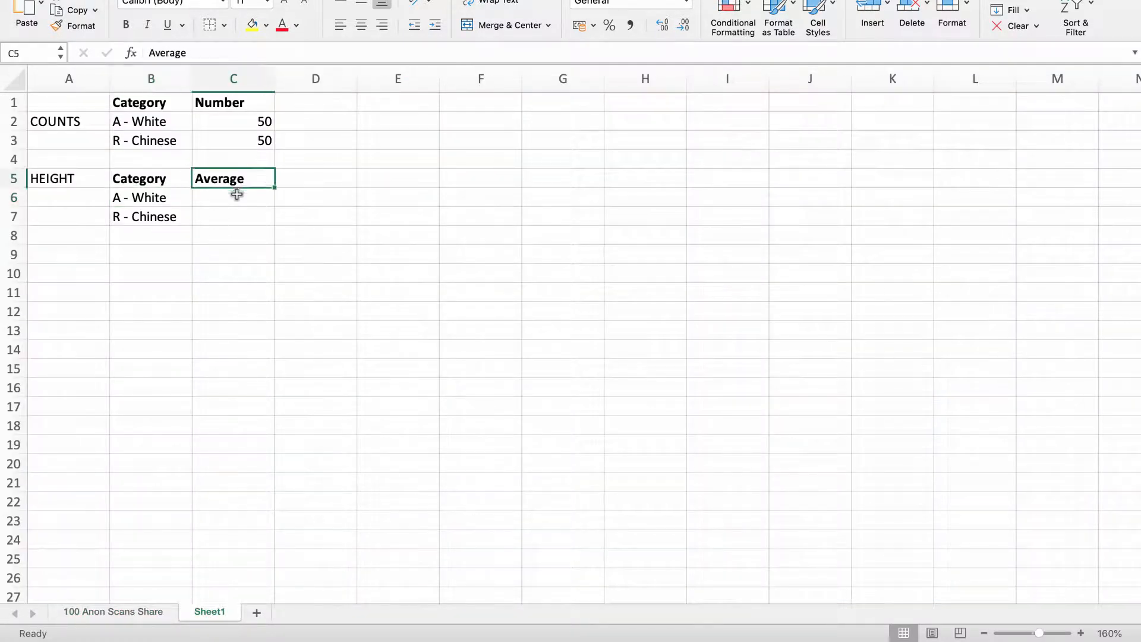
pyautogui.click(237, 194)
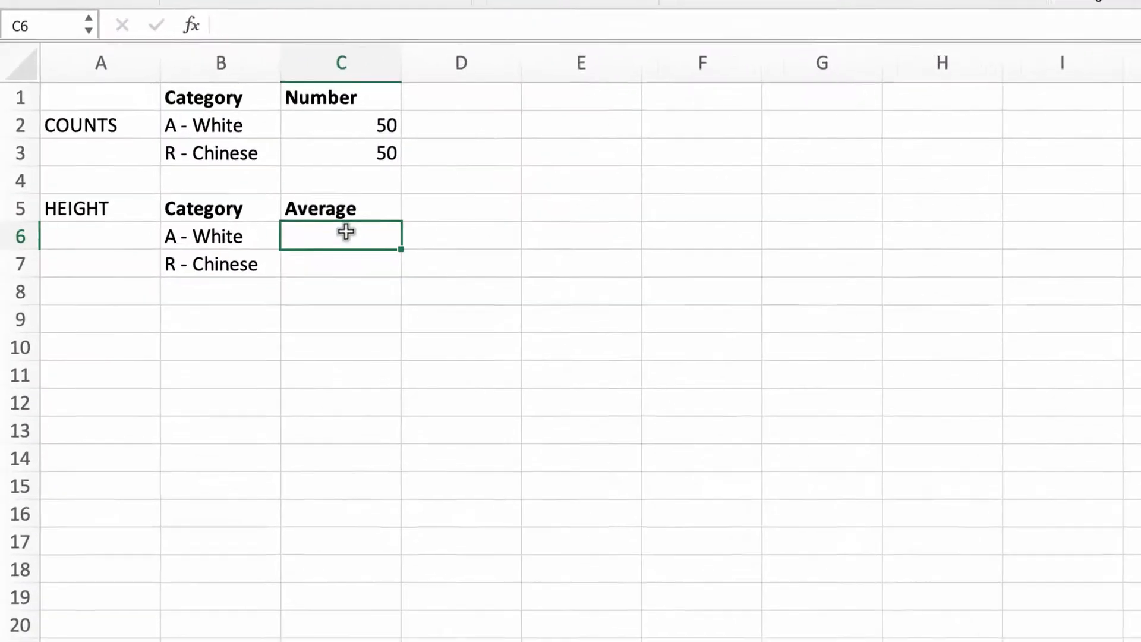
pyautogui.write('=average')
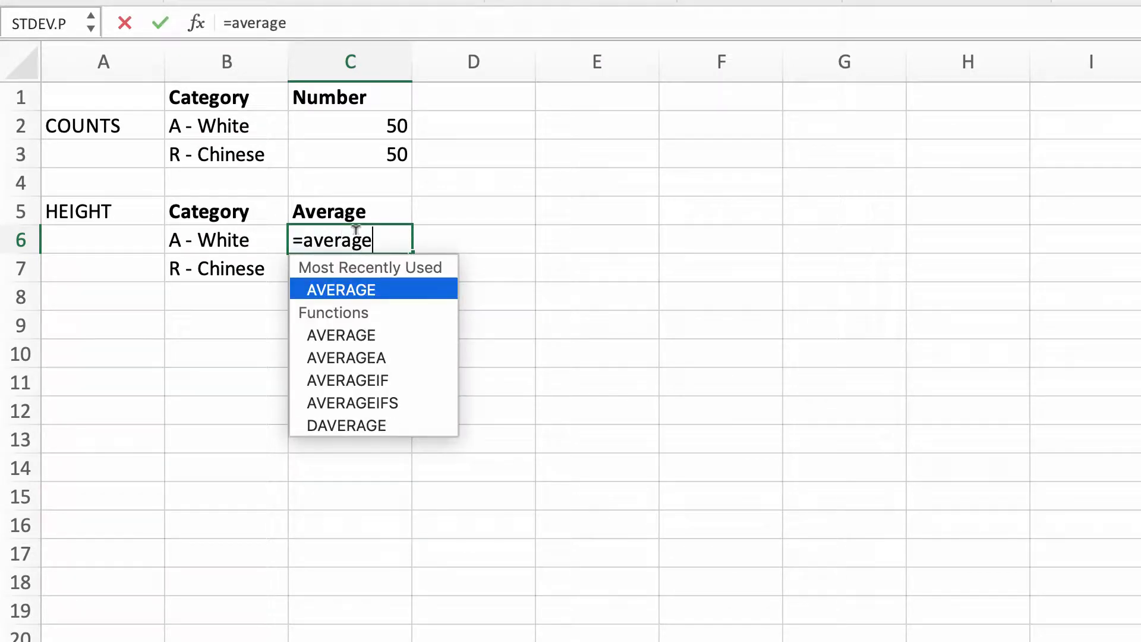
pyautogui.write('if')
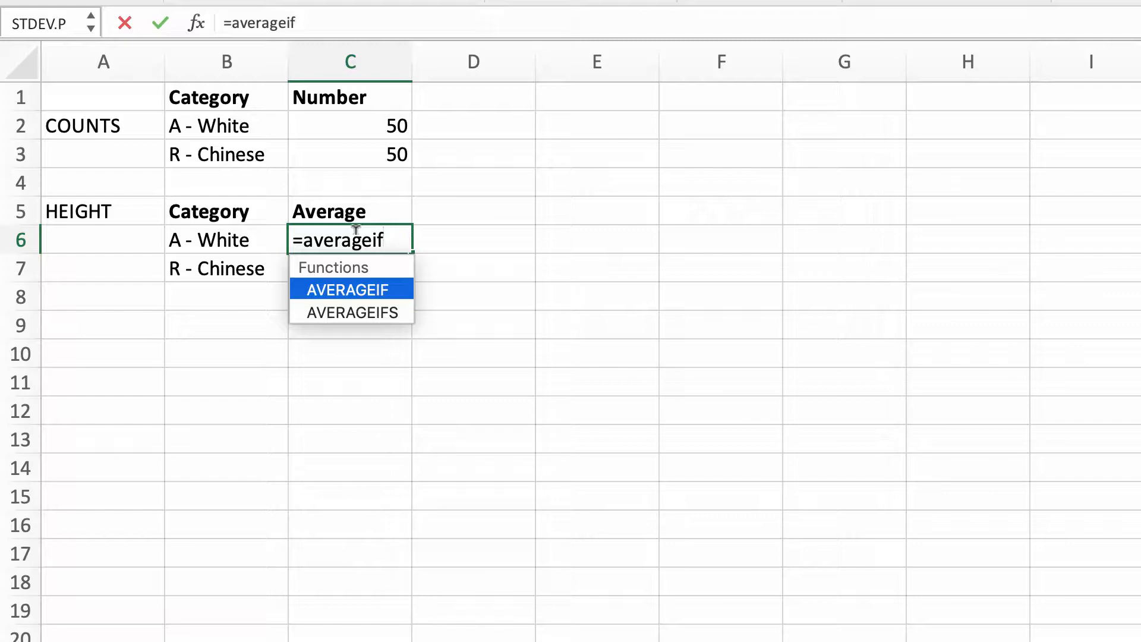
pyautogui.write('(')
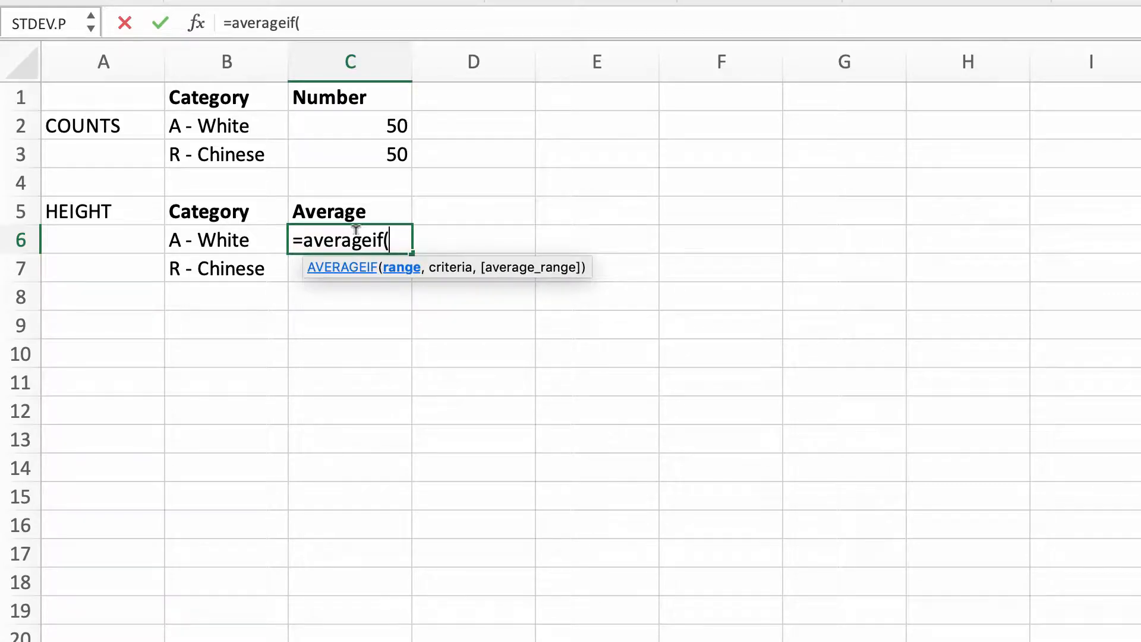
# Set the formula's range to all Ethnicity values on the 100 Anon Scans Share sheet, Table1[Ethnicity].
pyautogui.click(131, 611)
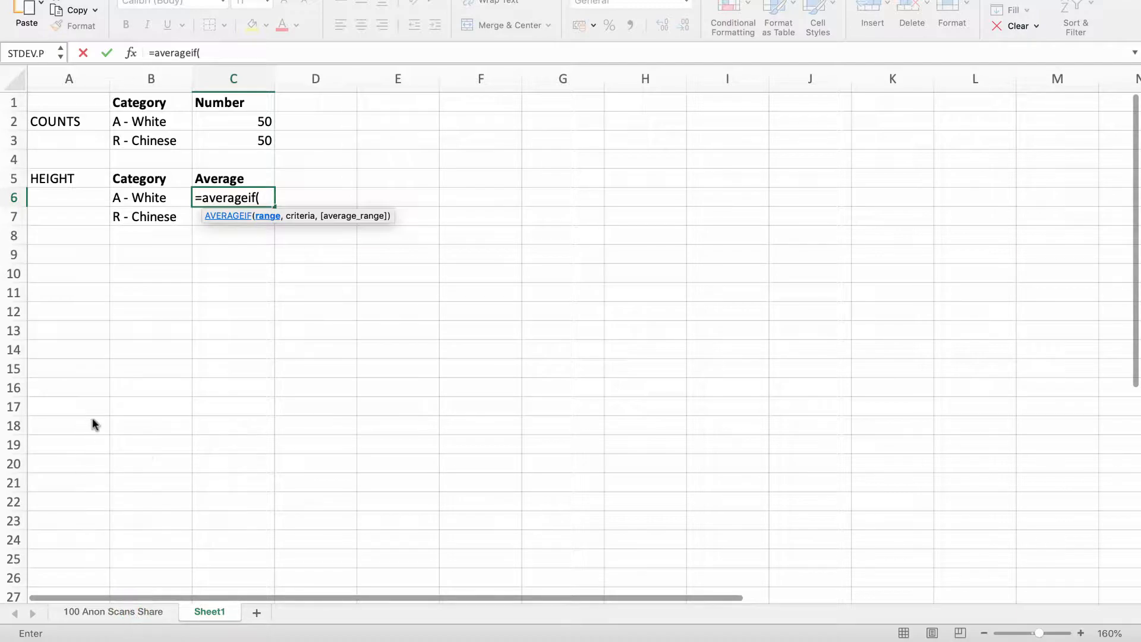
pyautogui.click(108, 612)
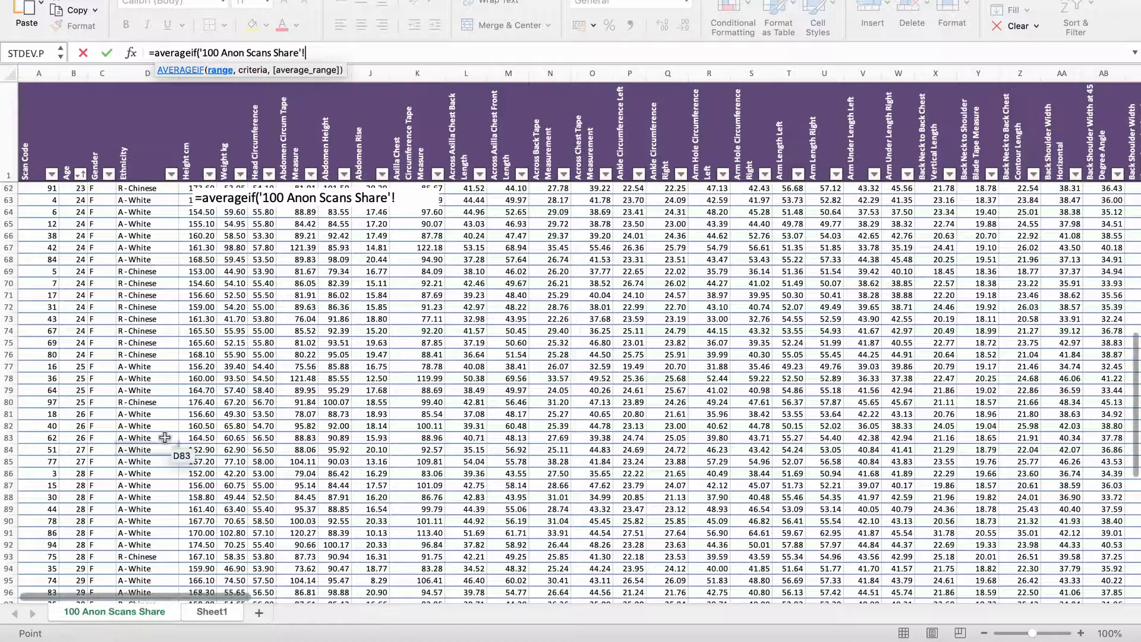
pyautogui.scroll(5, 153, 442)
pyautogui.scroll(8, 153, 442)
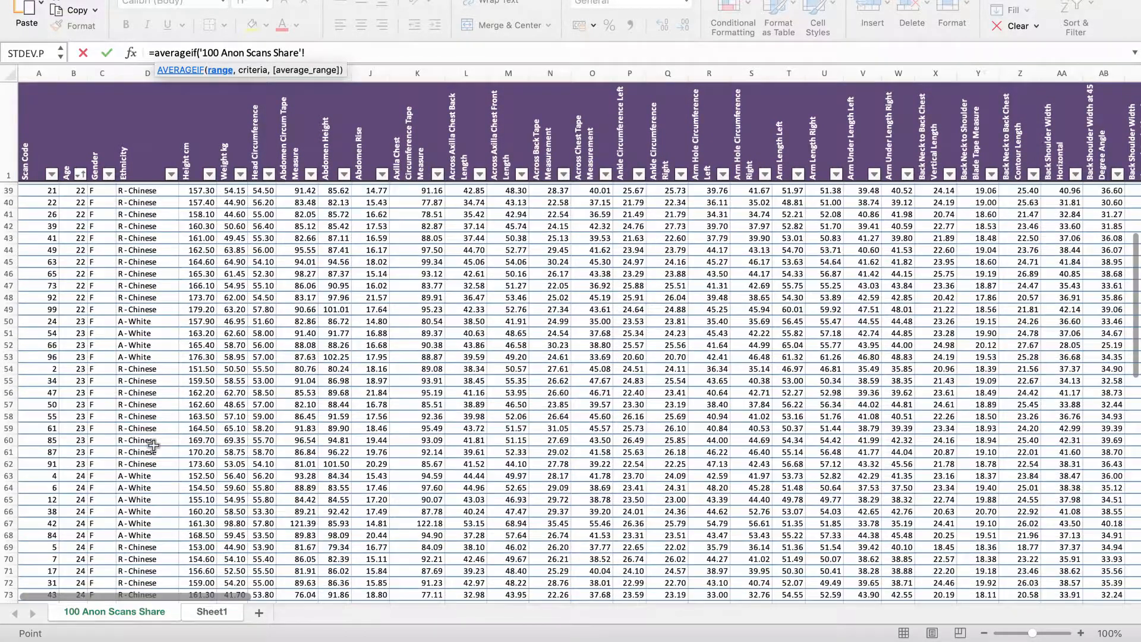
pyautogui.scroll(7, 154, 437)
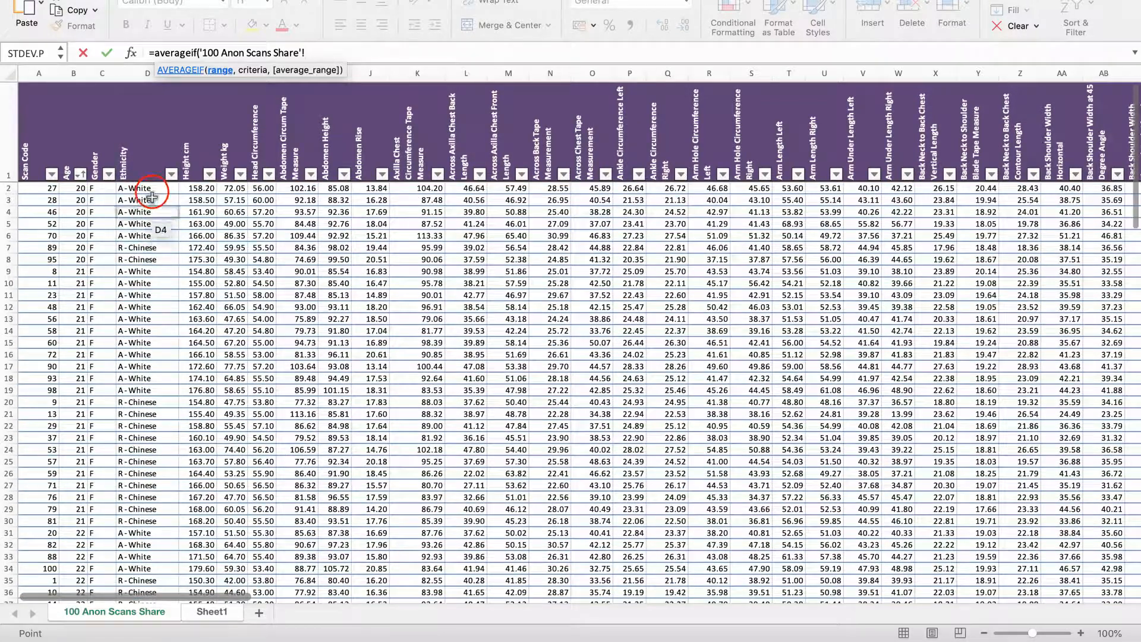
pyautogui.moveTo(148, 188); pyautogui.dragTo(166, 629)
pyautogui.moveTo(150, 584); pyautogui.dragTo(164, 521)
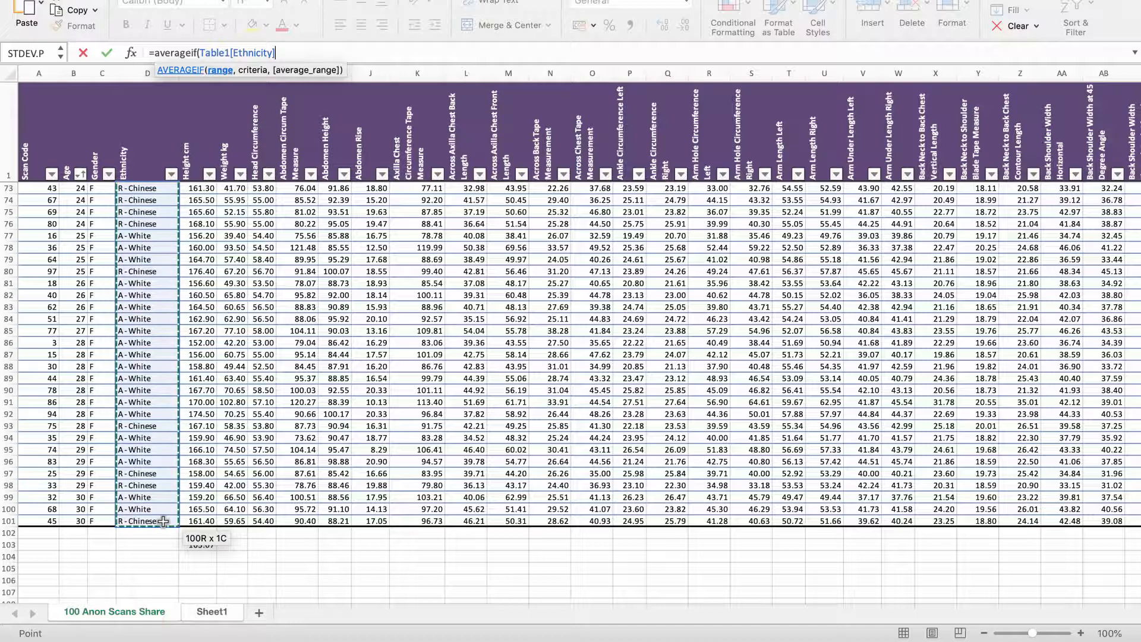
pyautogui.write(',')
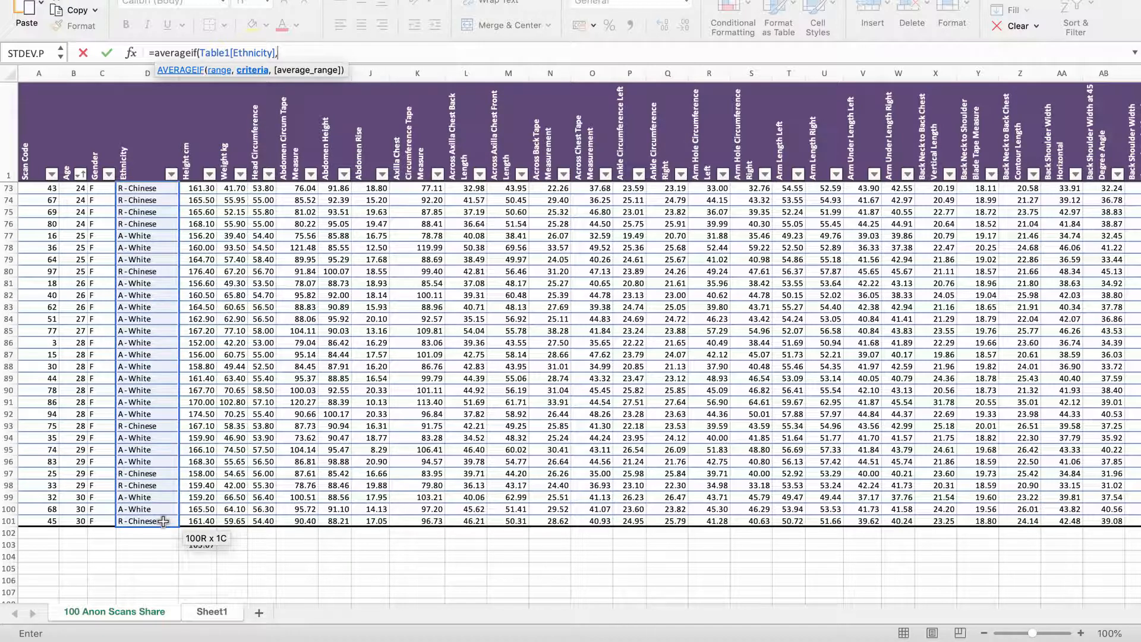
# Set the formula's criteria to the A - White category cell B6 on Sheet1.
pyautogui.click(201, 612)
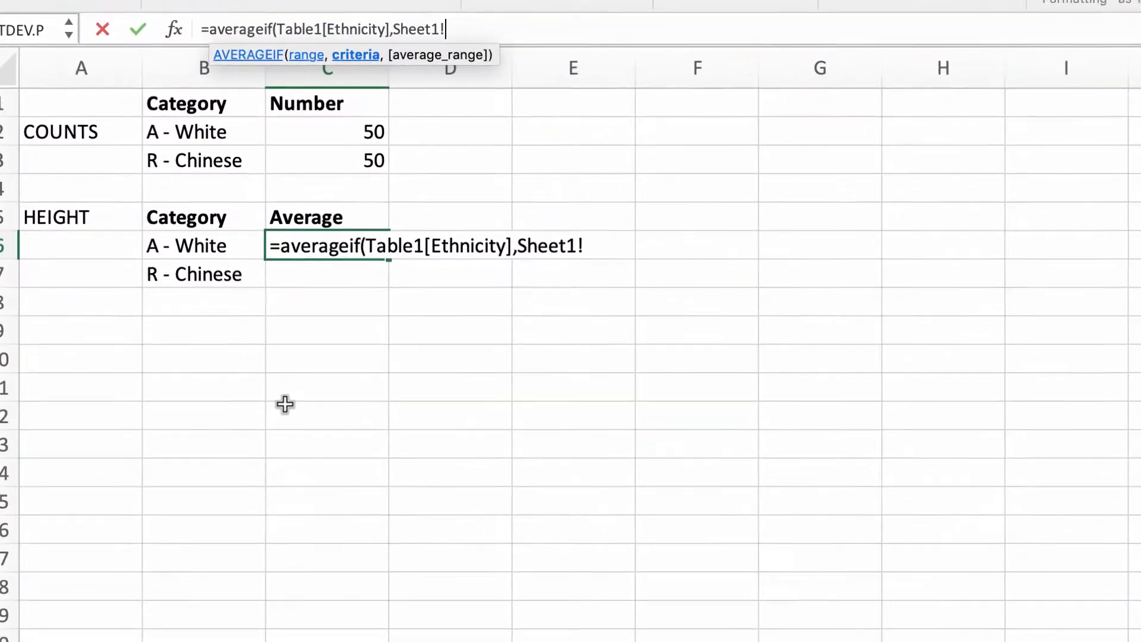
pyautogui.click(135, 196)
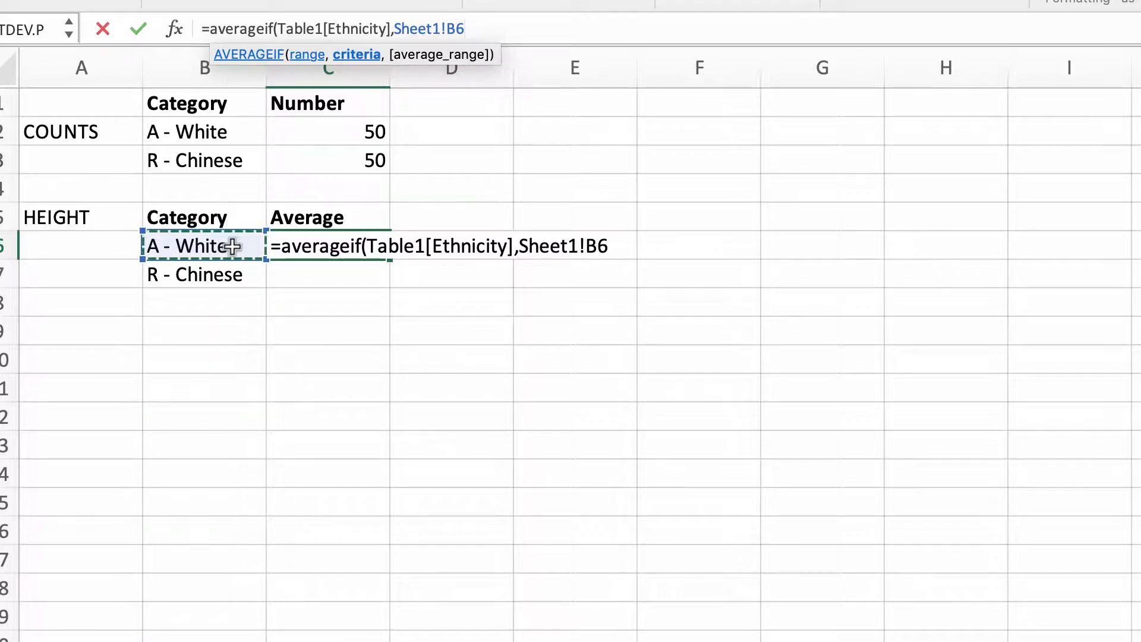
pyautogui.write(',')
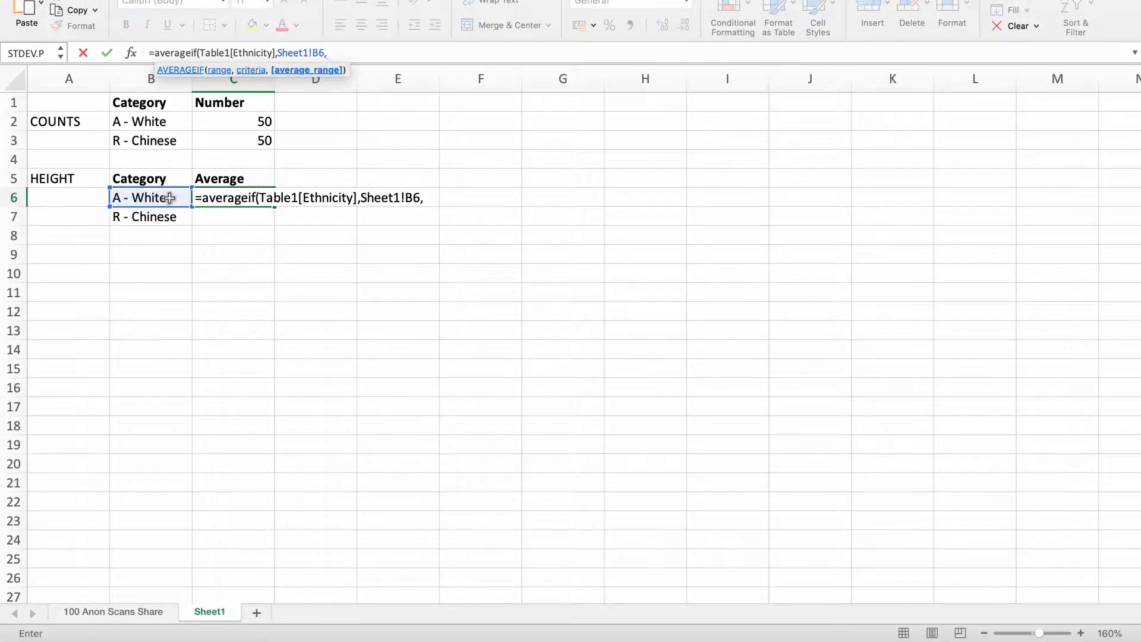
# Set the AVERAGEIF average range to all height values on the 100 Anon Scans Share sheet, Table1[Height cm], and complete the formula.
pyautogui.click(117, 612)
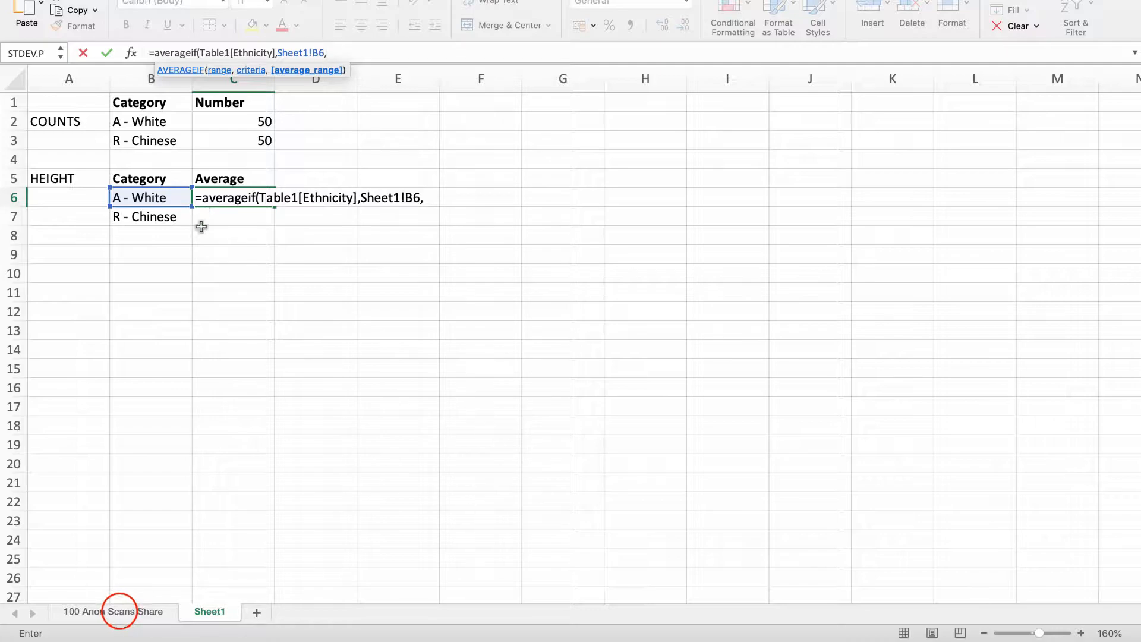
pyautogui.click(121, 614)
pyautogui.scroll(5, 159, 302)
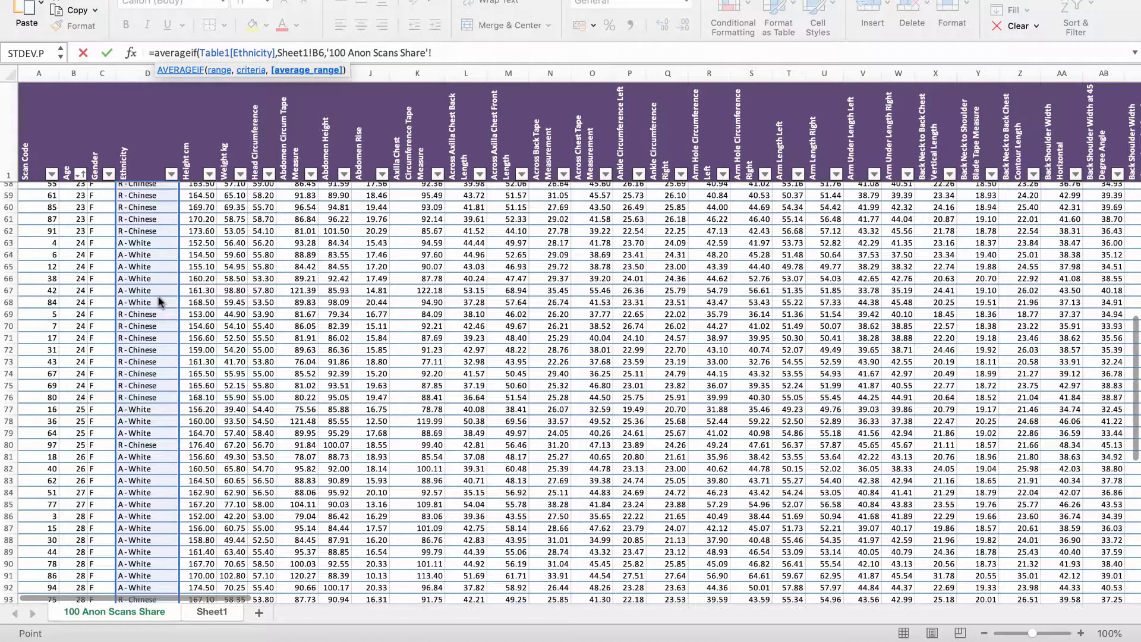
pyautogui.scroll(9, 159, 302)
pyautogui.scroll(10, 155, 302)
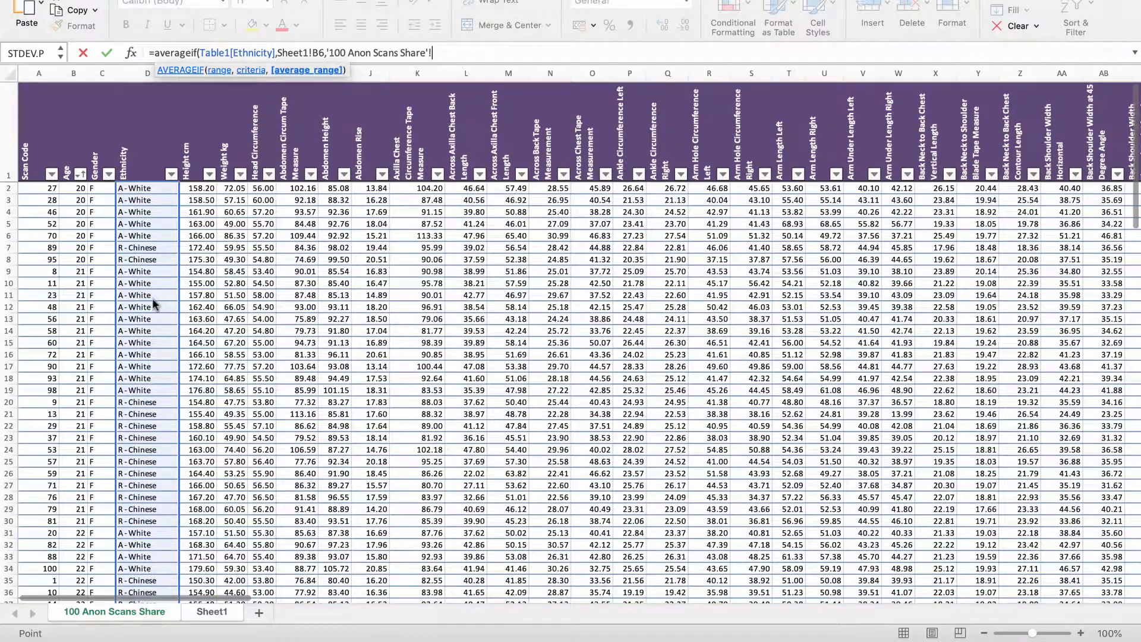
pyautogui.click(204, 188)
pyautogui.moveTo(209, 208); pyautogui.dragTo(204, 612)
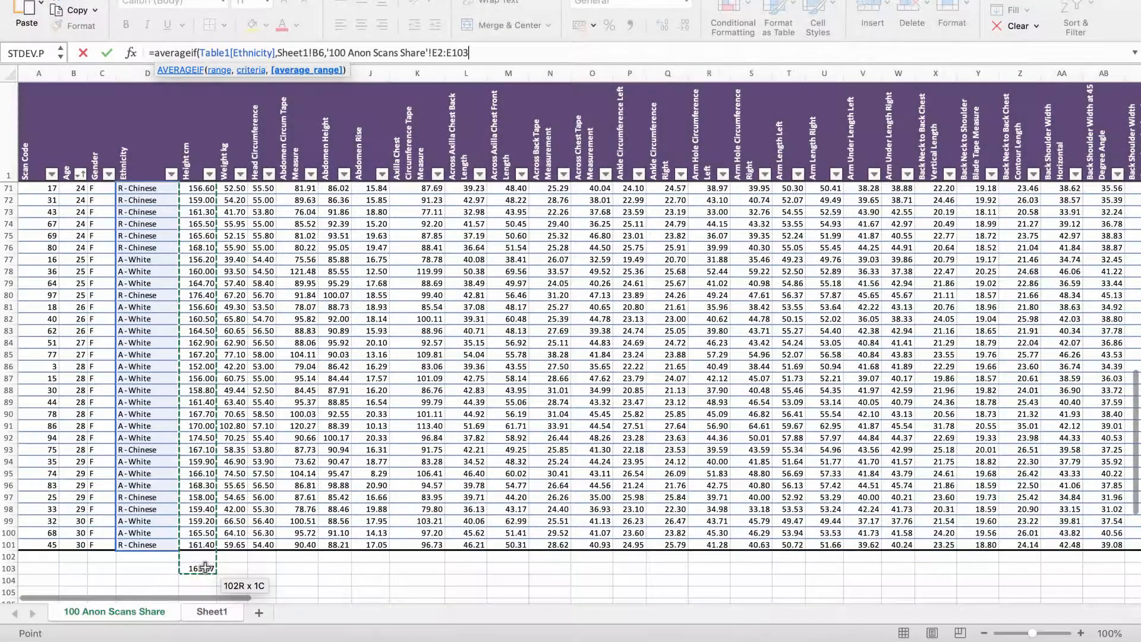
pyautogui.moveTo(204, 574); pyautogui.dragTo(207, 547)
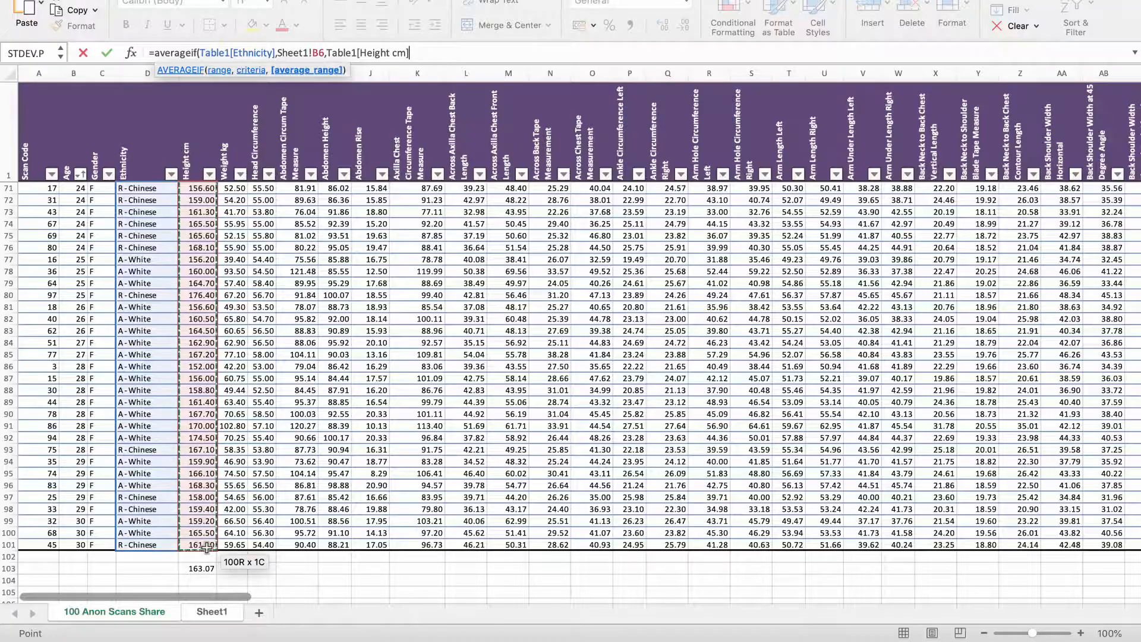
pyautogui.write(')')
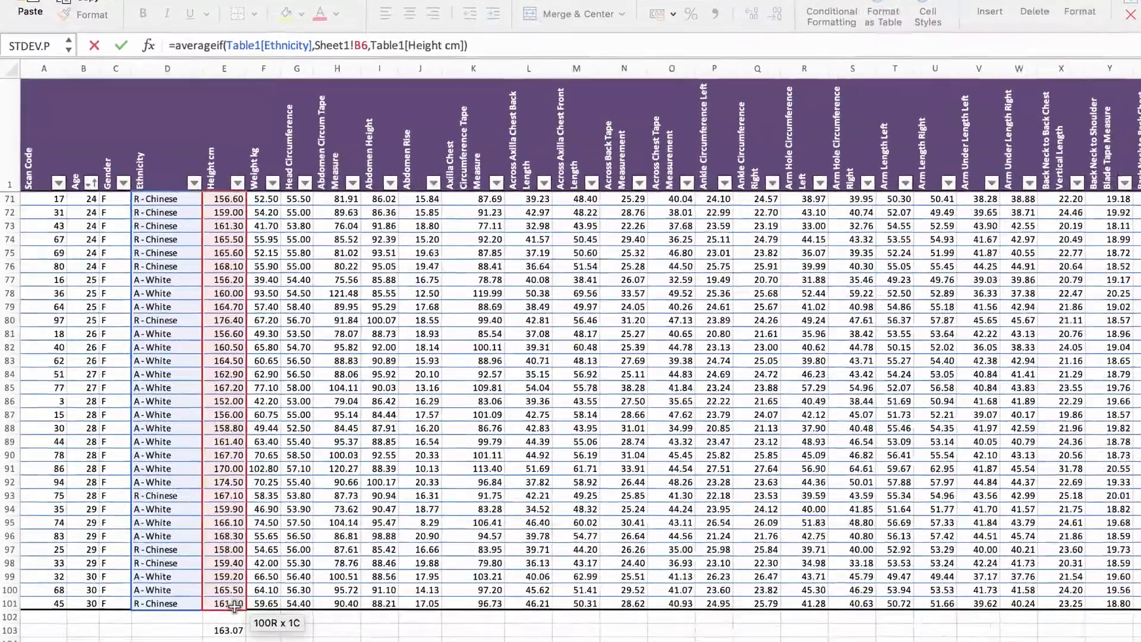
pyautogui.press('Return')
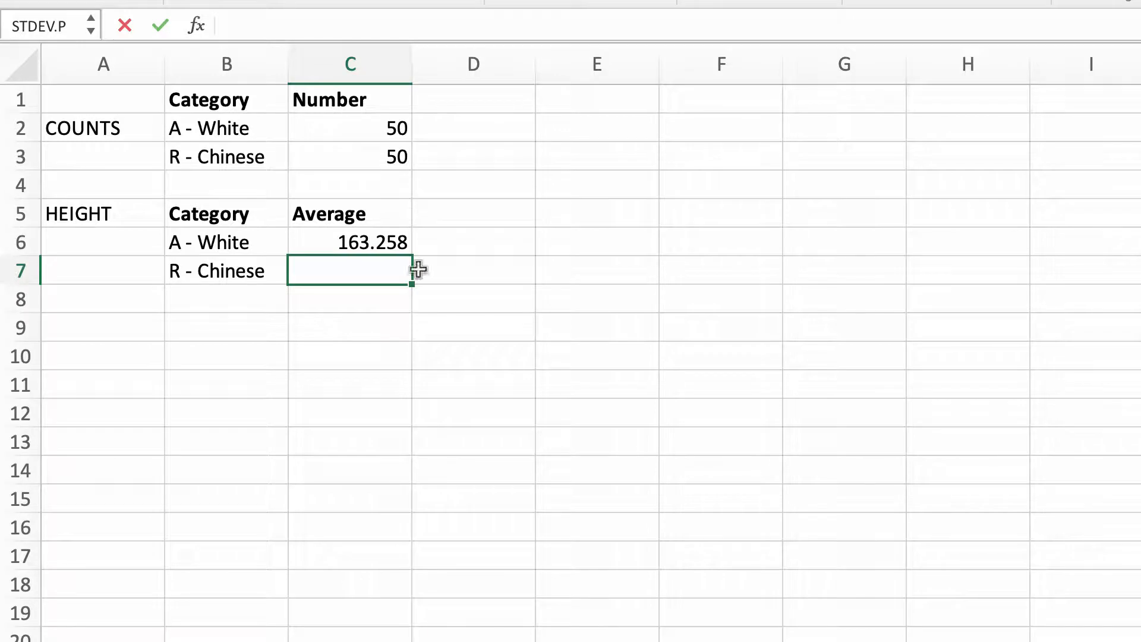
# Fill the AVERAGEIF formula from C6 down to C7 to calculate the R - Chinese average height.
pyautogui.click(301, 245)
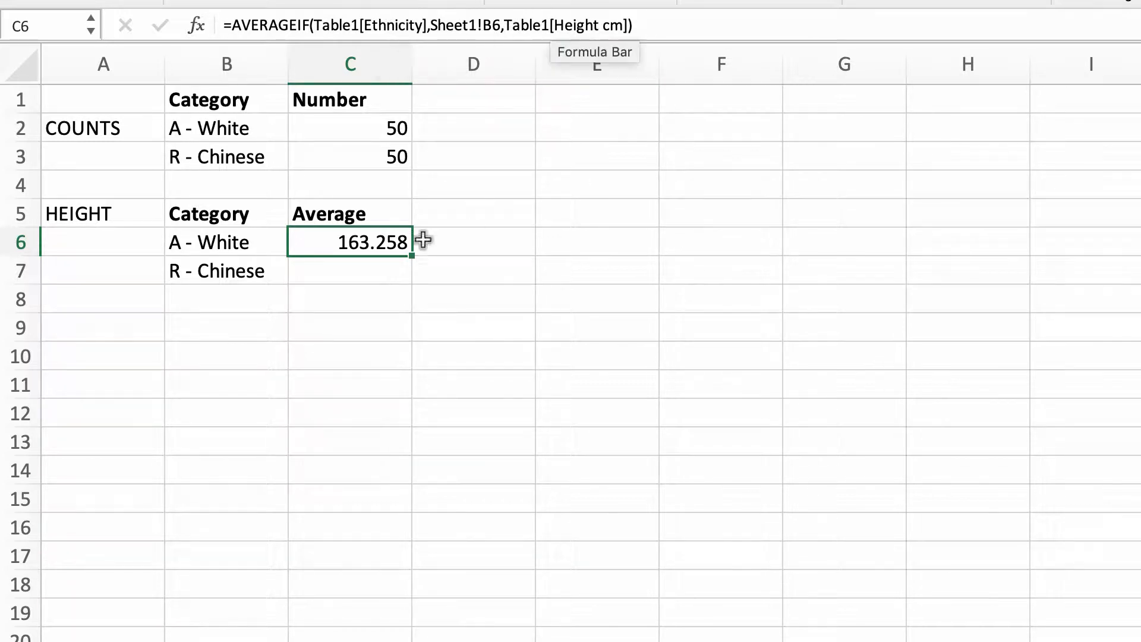
pyautogui.moveTo(410, 256); pyautogui.dragTo(409, 278)
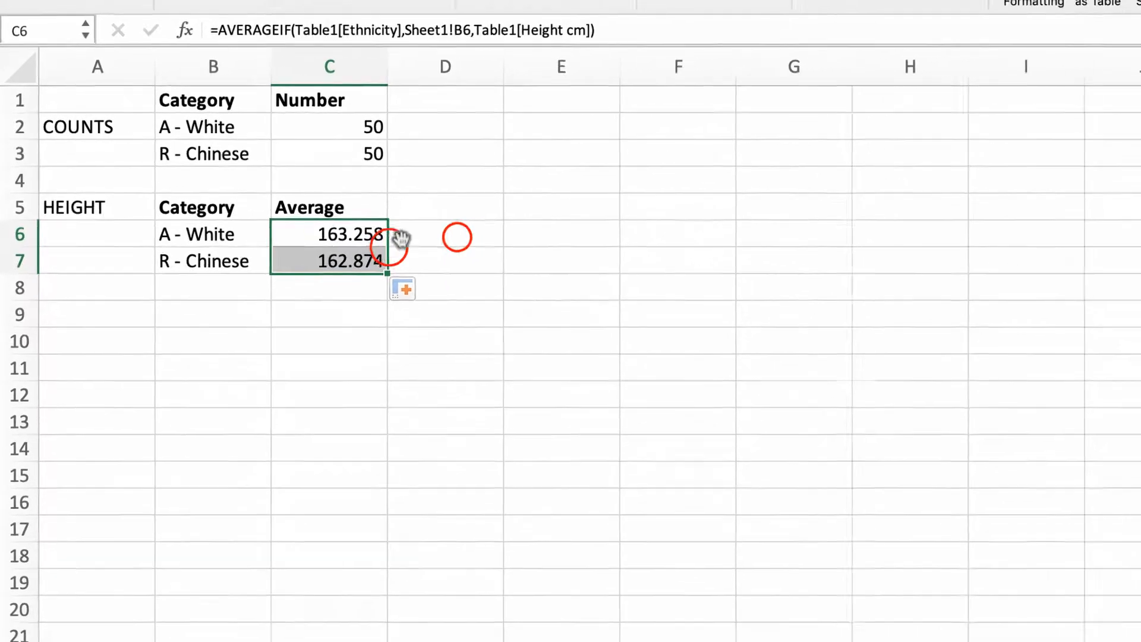
pyautogui.click(475, 244)
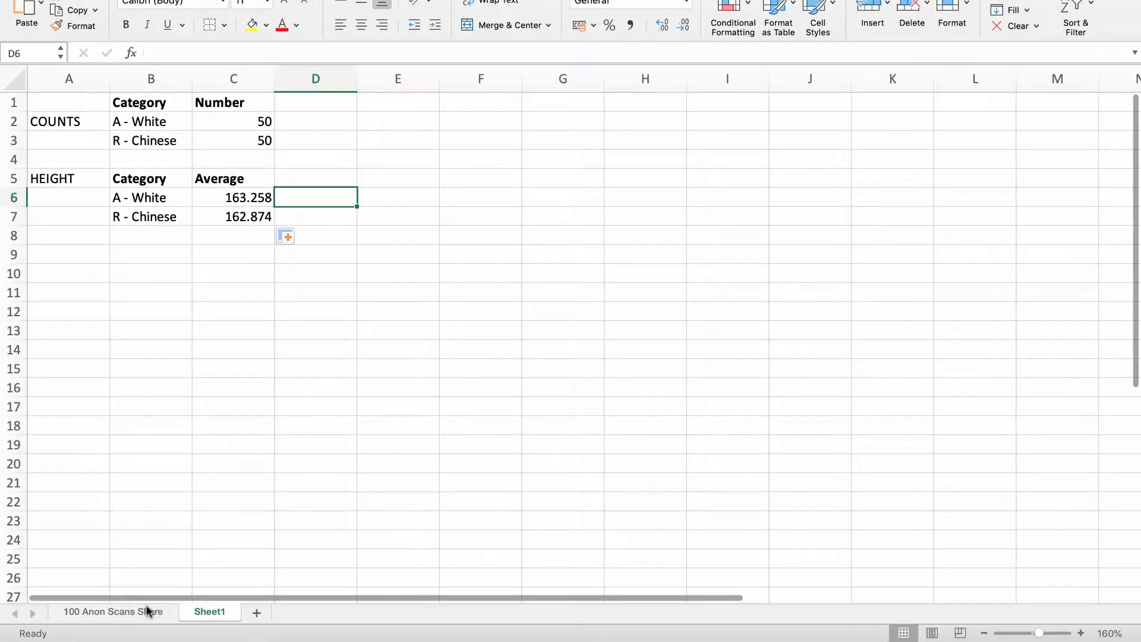
# Delete the overall height average from cell E103 on the 100 Anon Scans Share sheet and return to Sheet1.
pyautogui.click(149, 614)
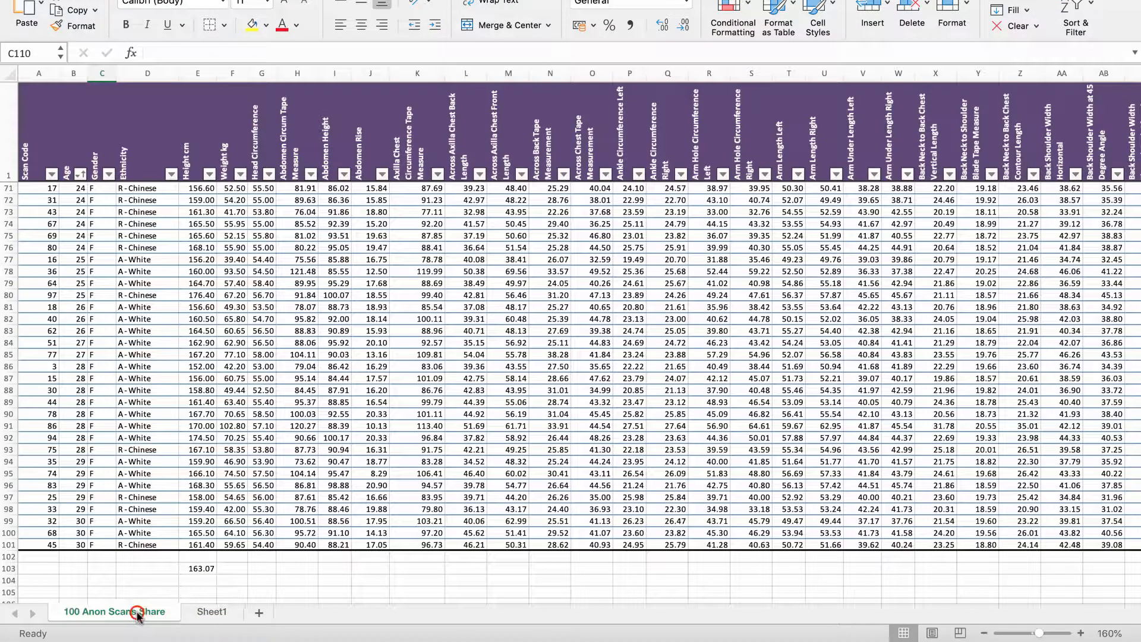
pyautogui.click(204, 569)
pyautogui.press('Delete')
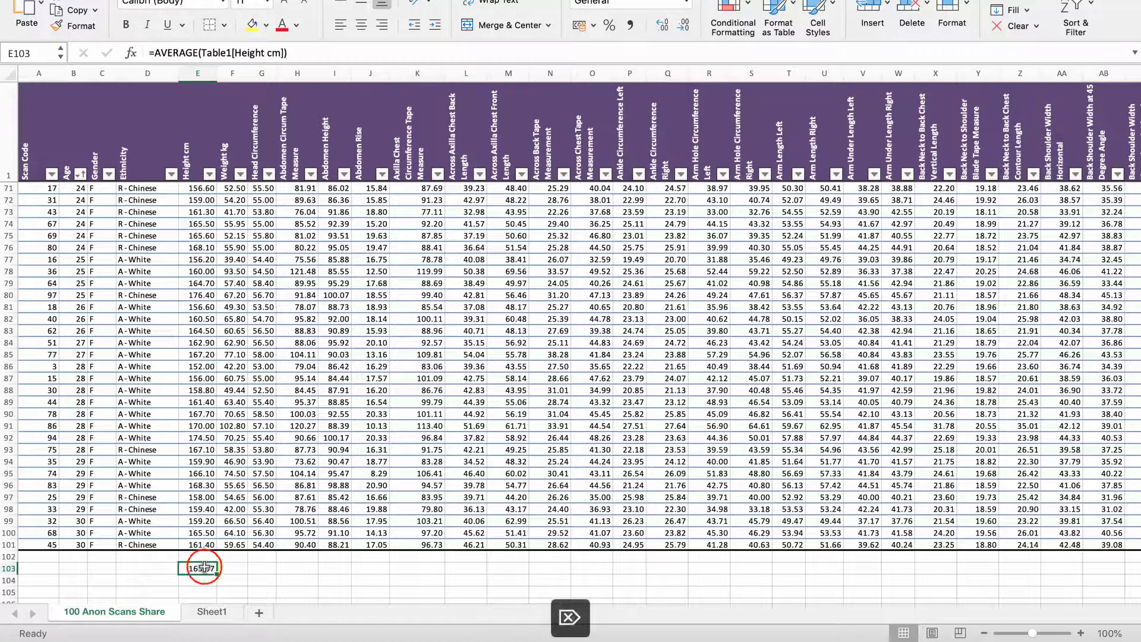
pyautogui.click(218, 617)
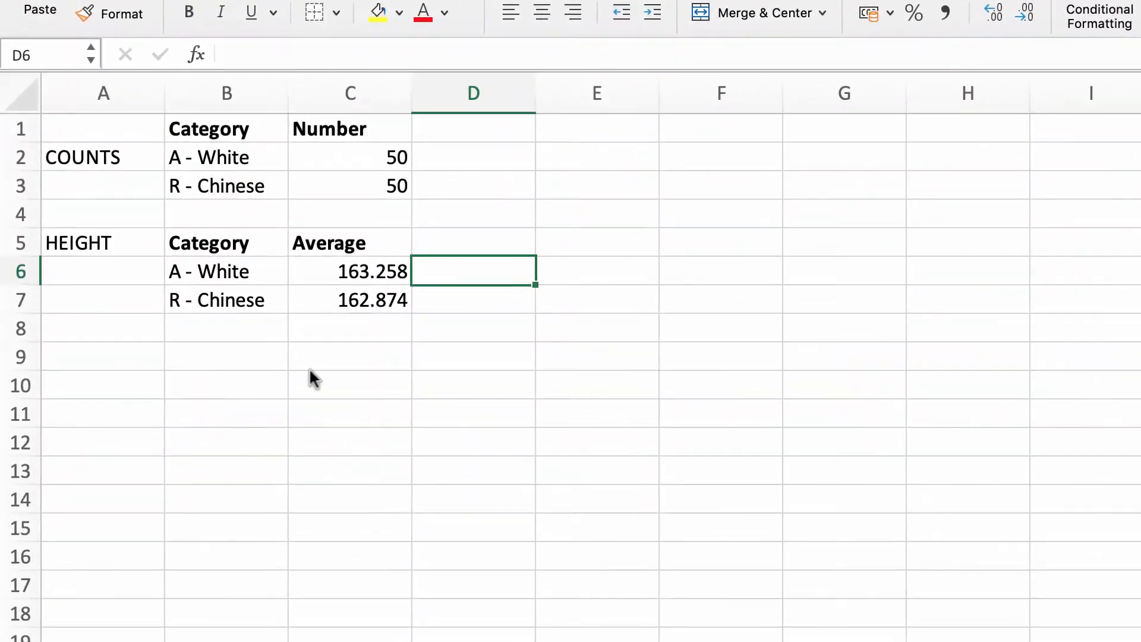
# Examine the average height formulas in C7 and C6 alongside their A - White and R - Chinese category cells.
pyautogui.click(365, 298)
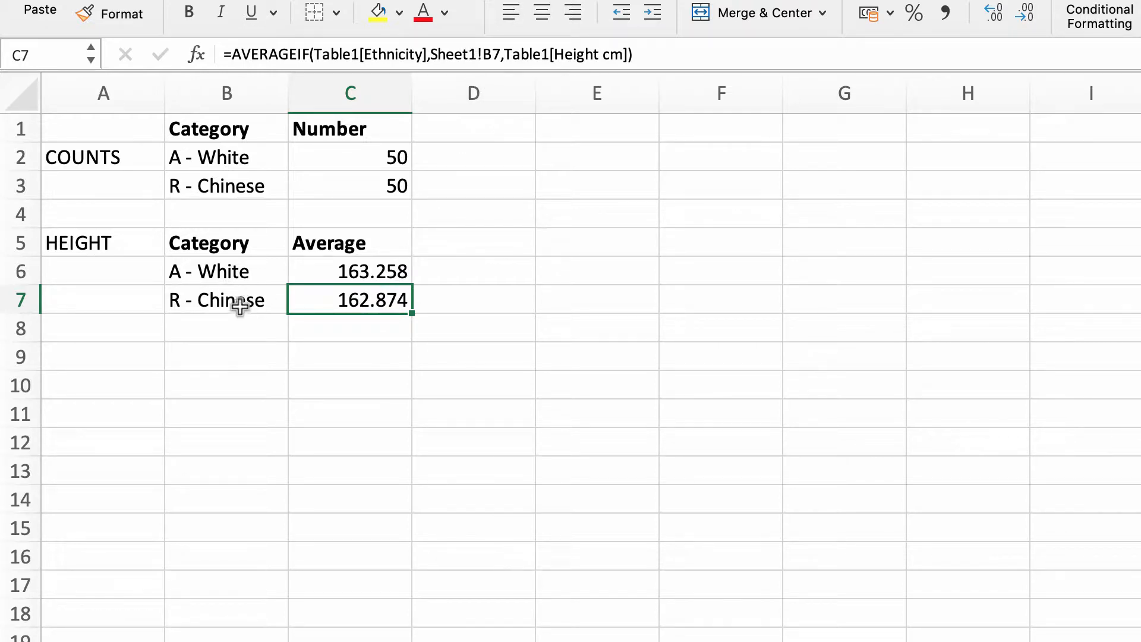
pyautogui.click(337, 268)
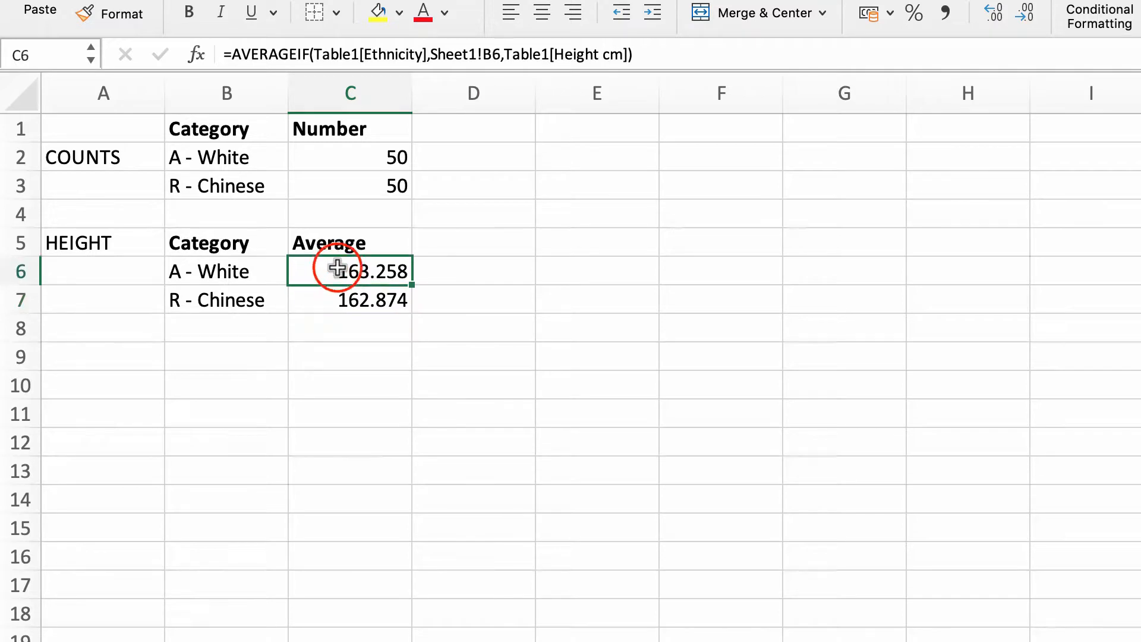
pyautogui.click(199, 278)
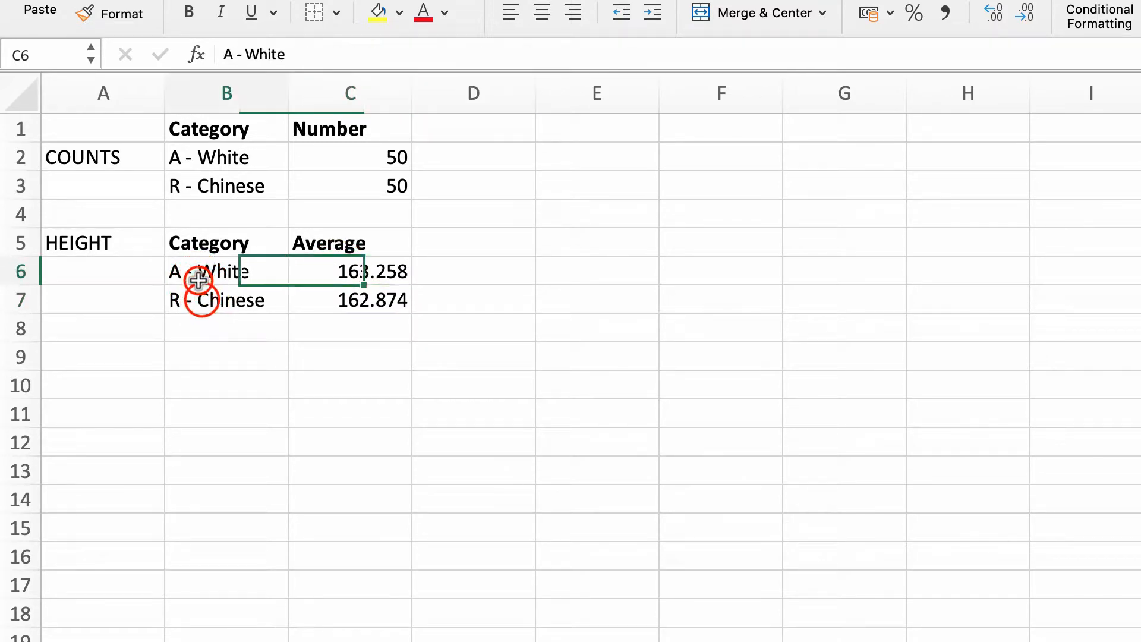
pyautogui.click(201, 300)
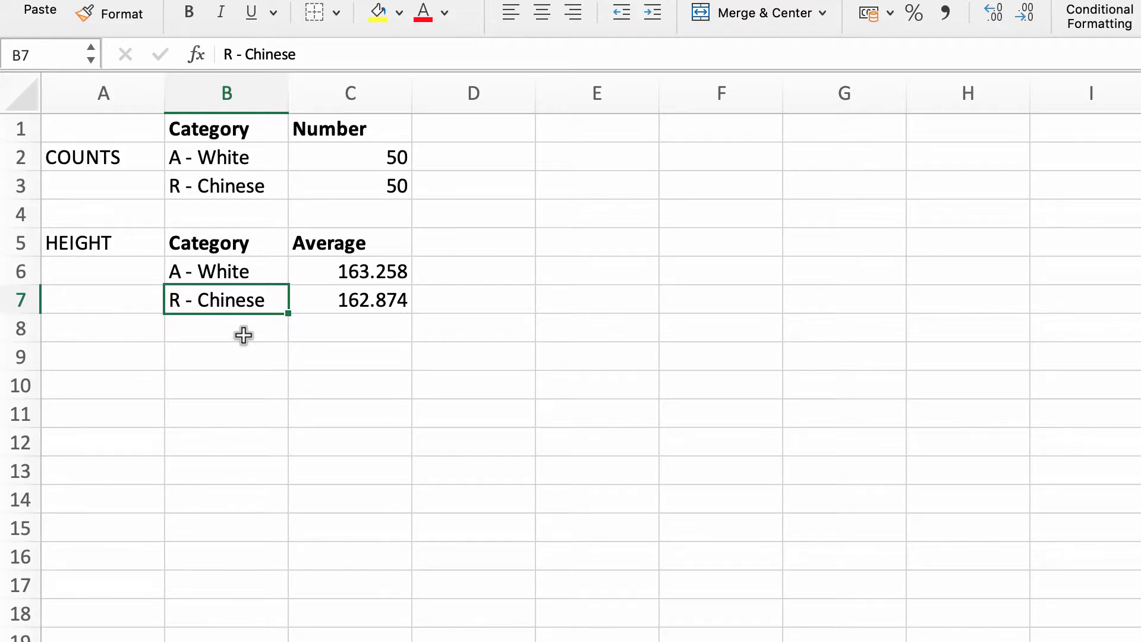
pyautogui.click(359, 334)
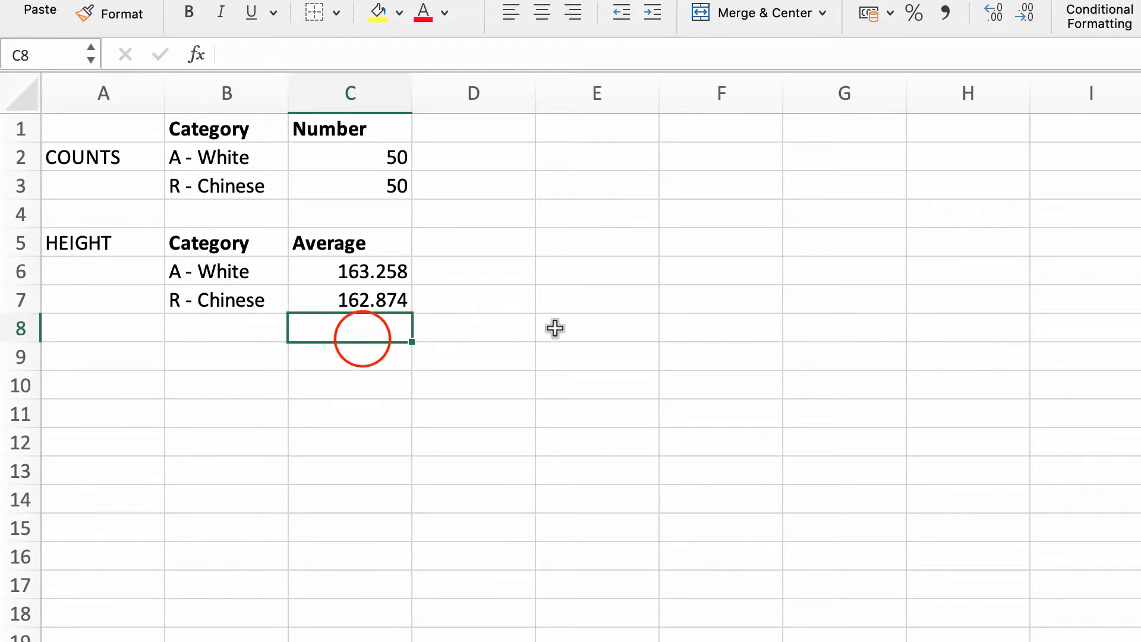
# Calculate the difference between the A - White and R - Chinese average heights in cell C9 with =C6-C7.
pyautogui.click(350, 356)
pyautogui.write('=')
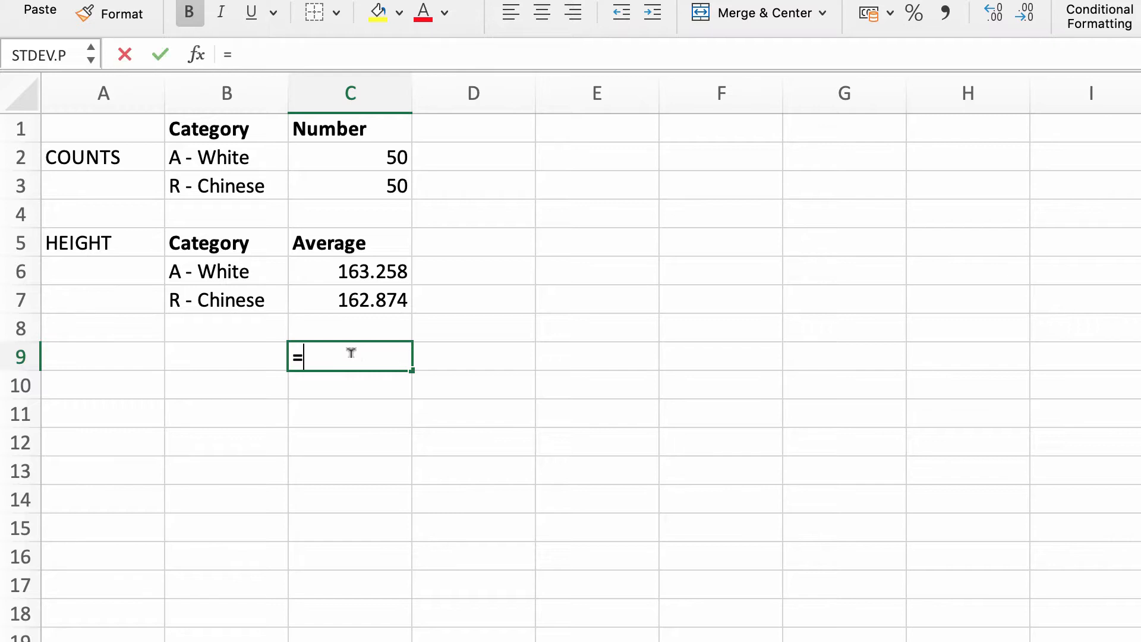
pyautogui.click(393, 272)
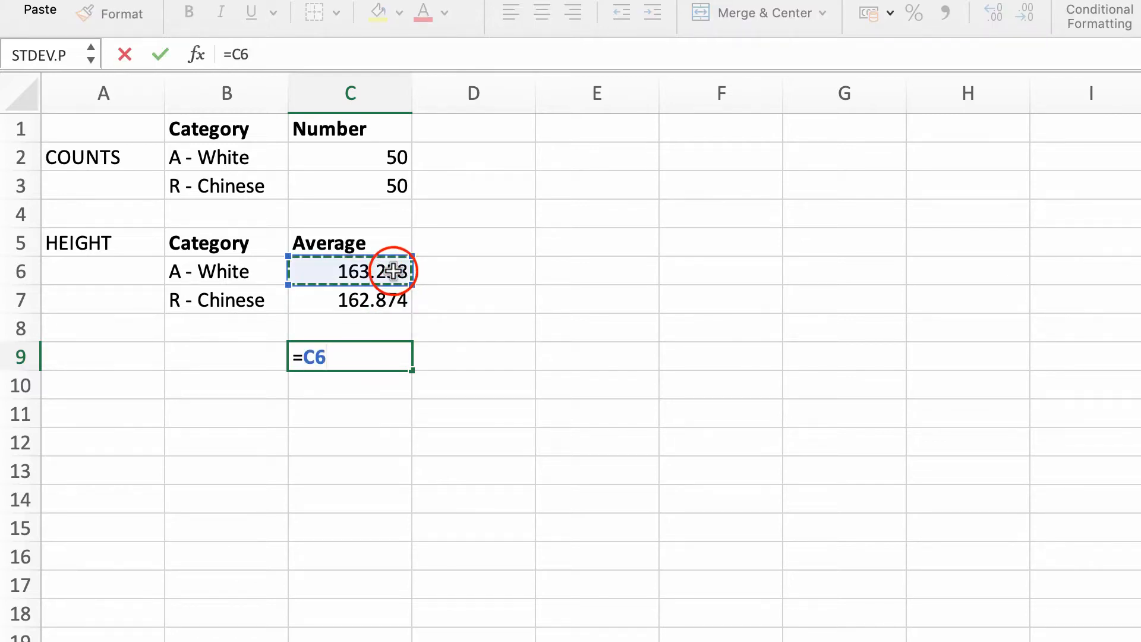
pyautogui.write('-')
pyautogui.click(362, 304)
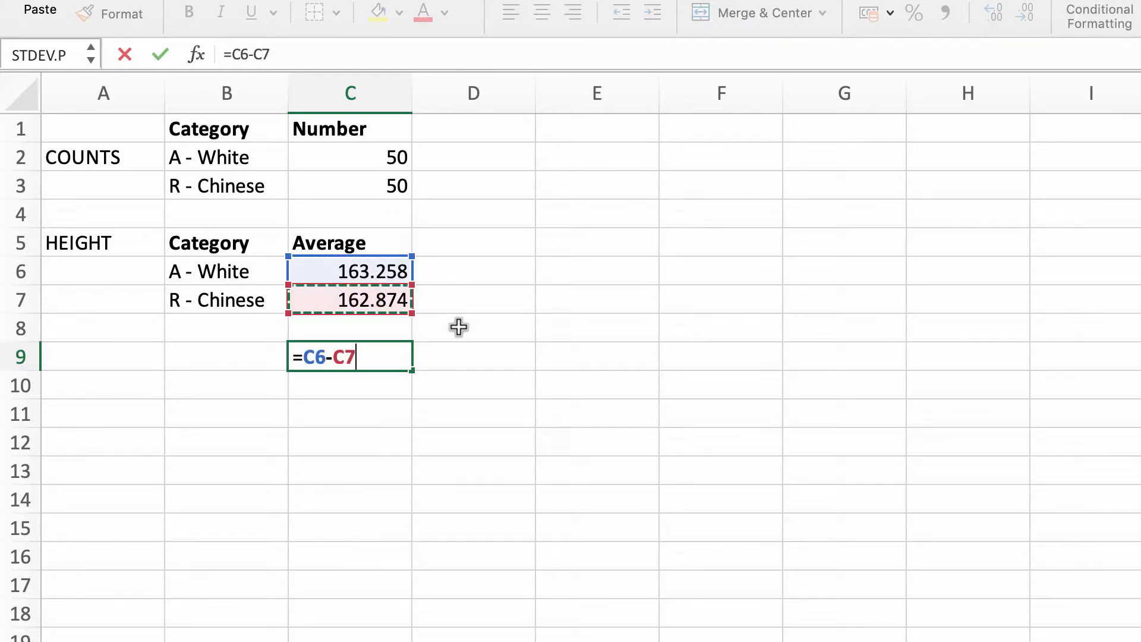
pyautogui.press('Return')
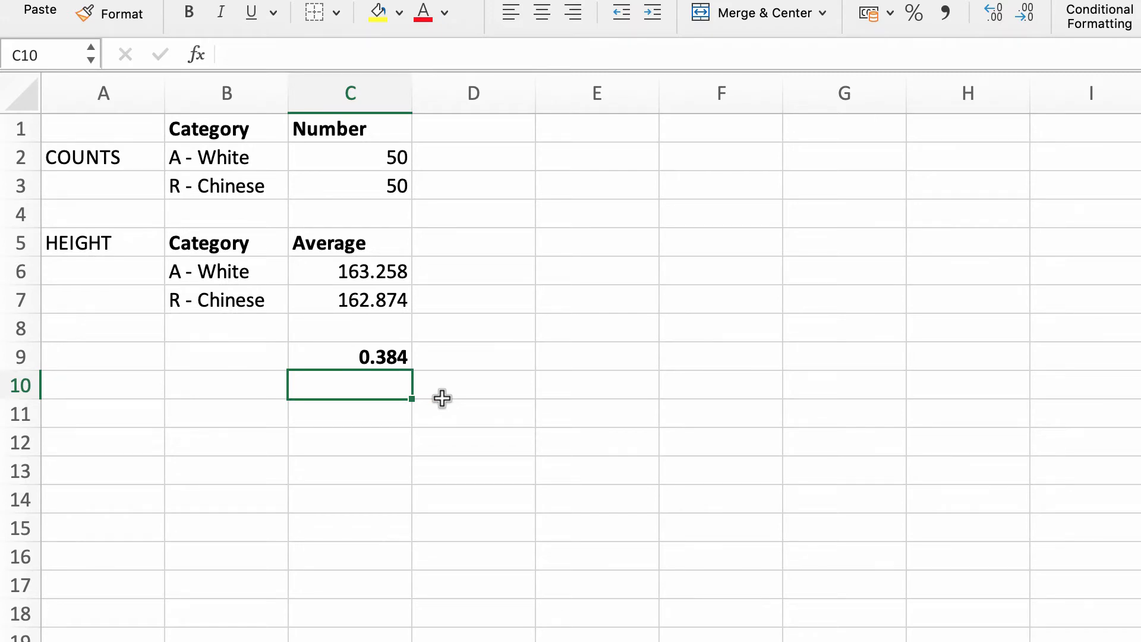
# Delete the height difference formula from cell C9.
pyautogui.click(389, 357)
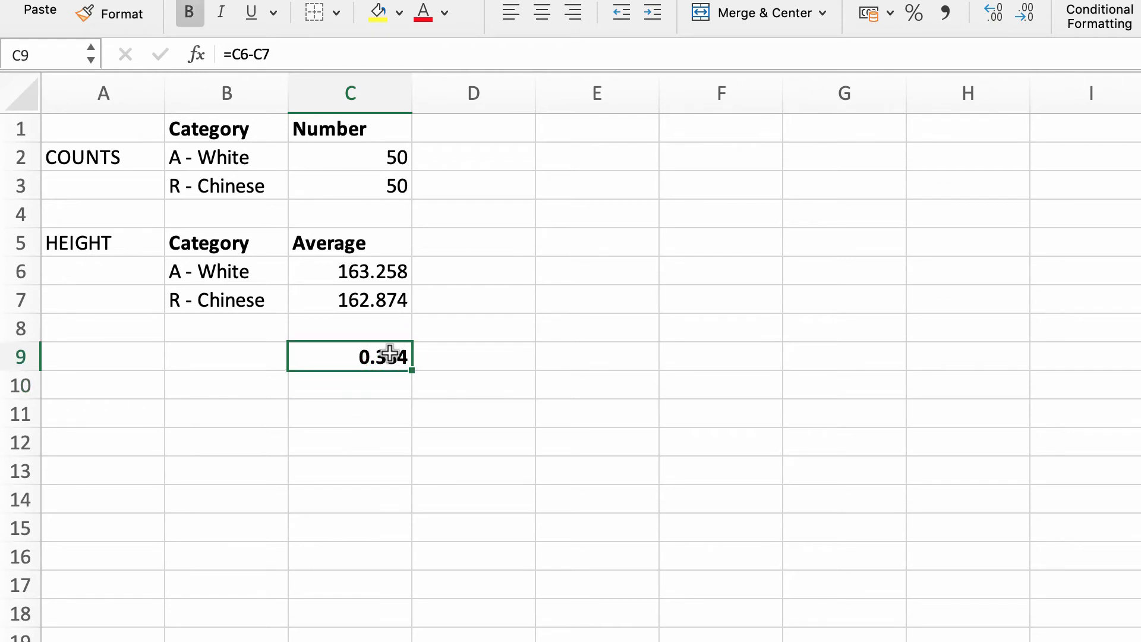
pyautogui.press('Delete')
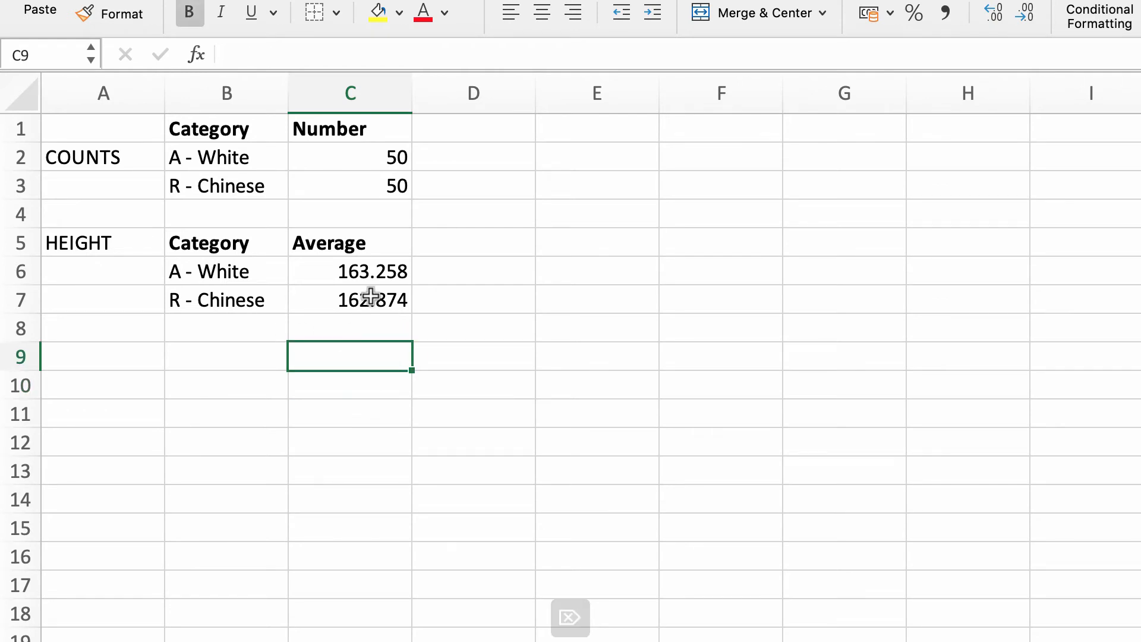